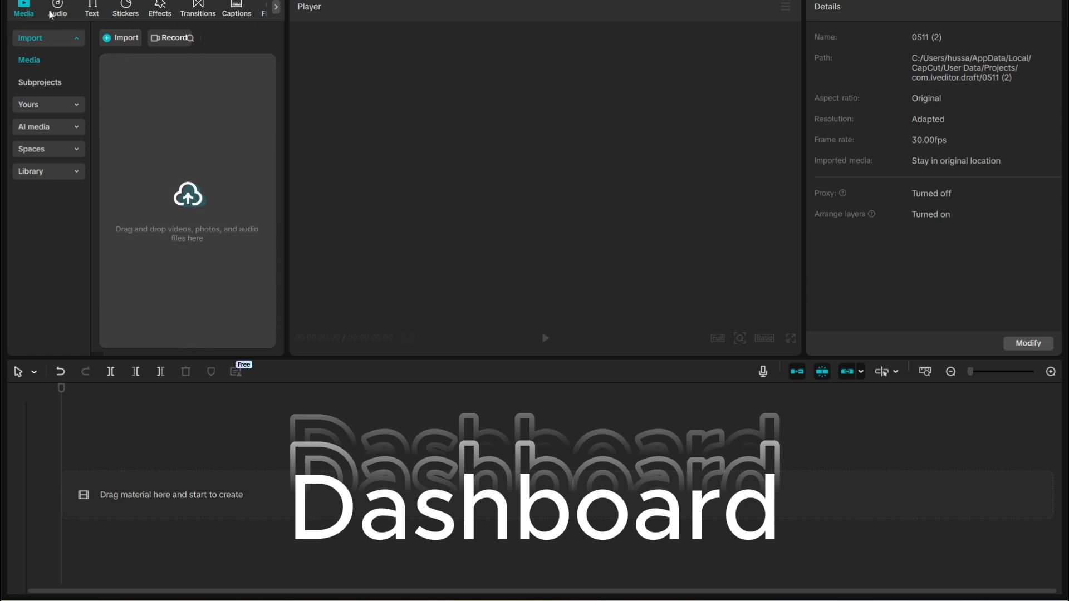
- Import Capcut-Logo-Transparent-PNG.webp to the start of the timeline and set the canvas aspect ratio to 16:9
left_click(193, 238)
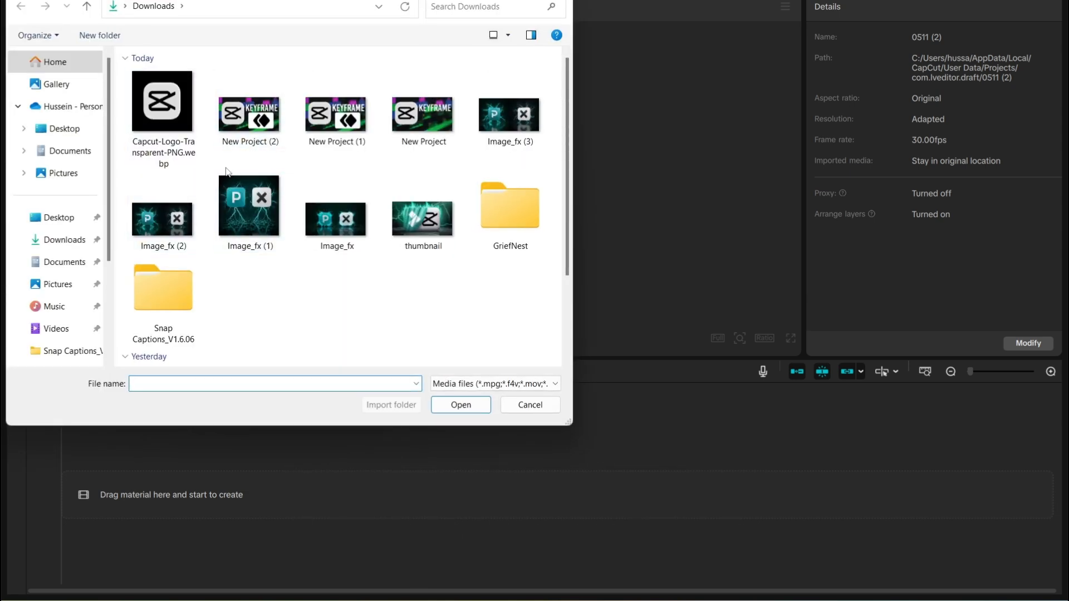
double_click(183, 127)
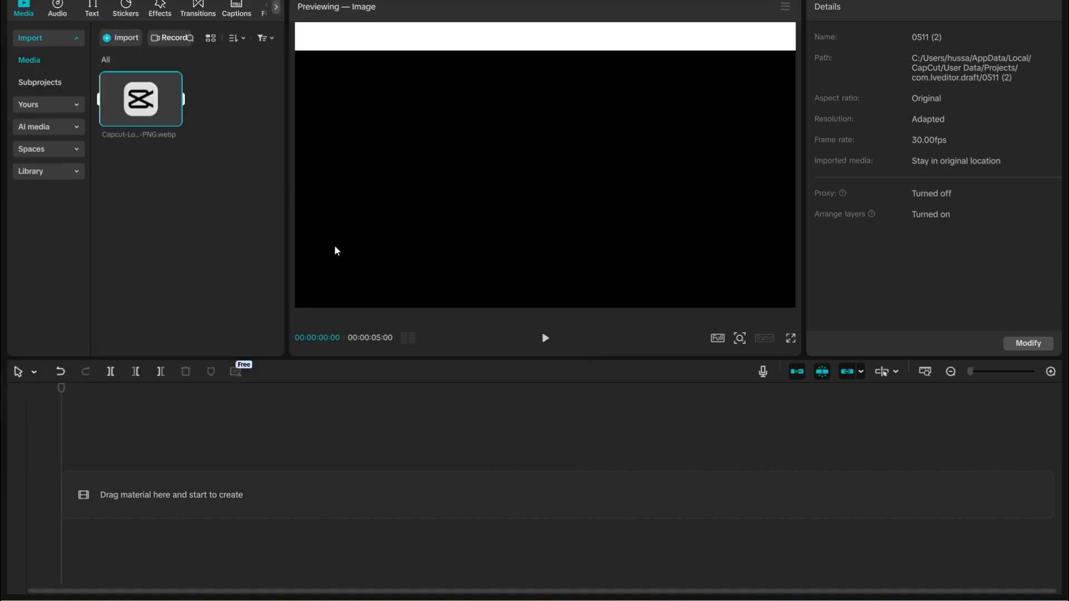
left_click_drag(167, 114, 136, 479)
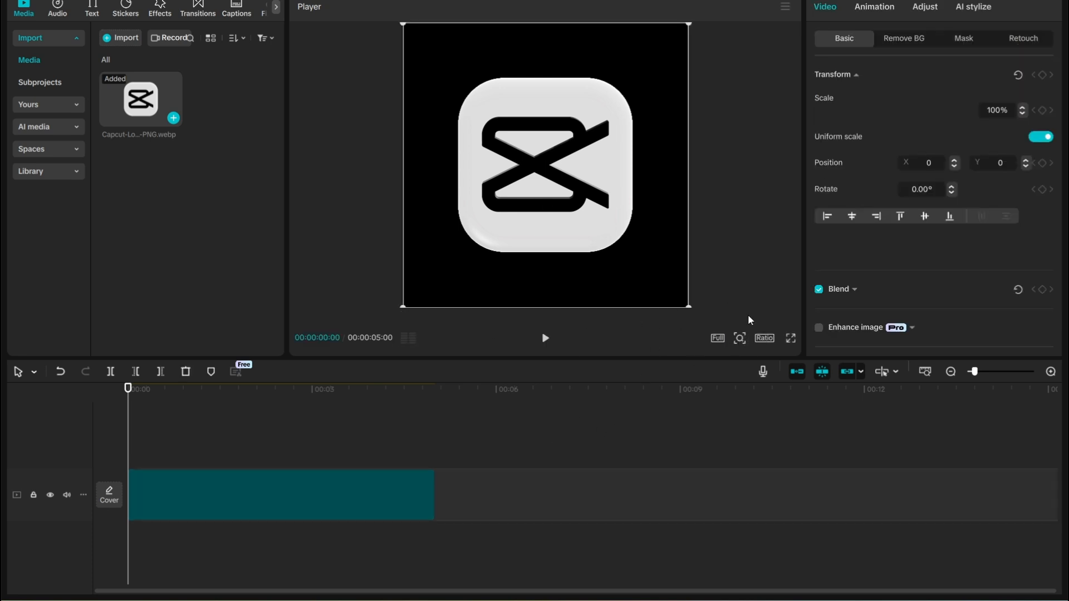
left_click(763, 338)
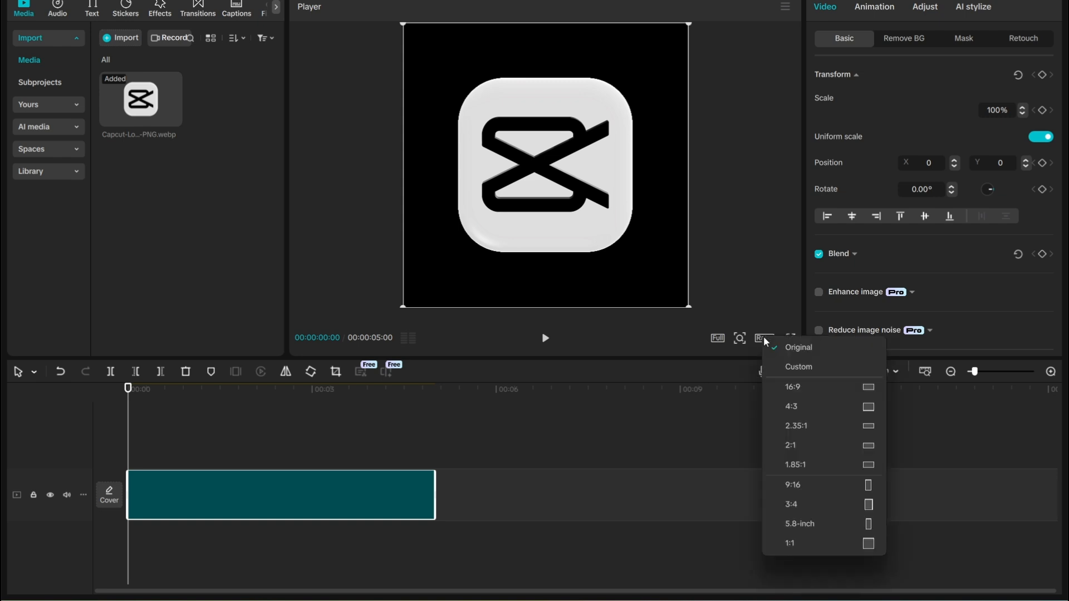
left_click(796, 390)
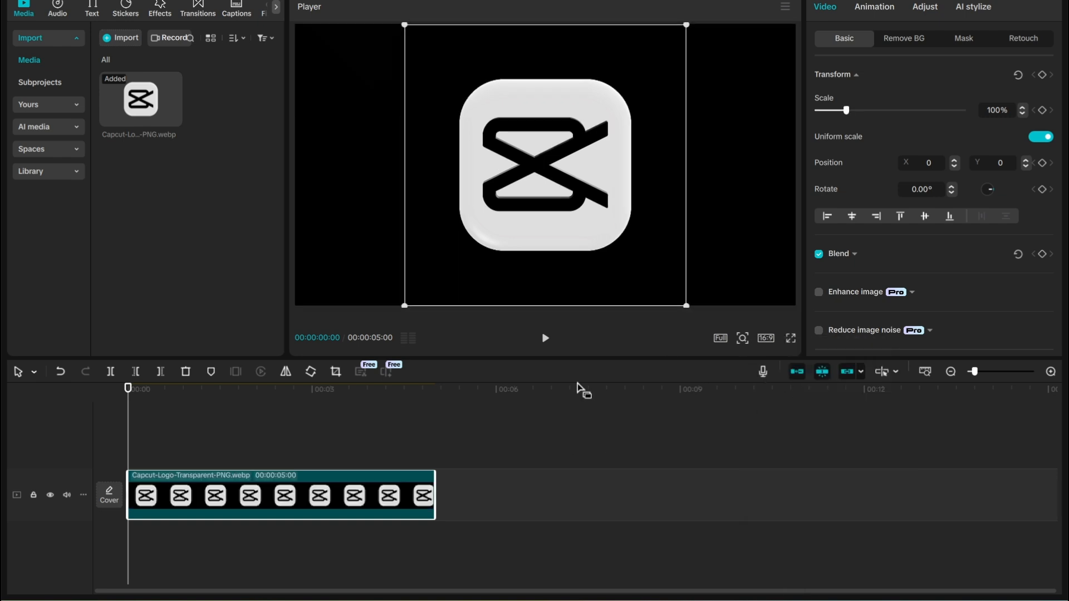
- Add a Transform keyframe at the start of the logo clip and enlarge the logo to about 263% scale
mouse_move(597, 242)
left_mouse_down()
mouse_move(616, 238)
mouse_move(583, 241)
mouse_move(596, 239)
left_mouse_up()
left_click(1041, 77)
left_click_drag(686, 306, 937, 600)
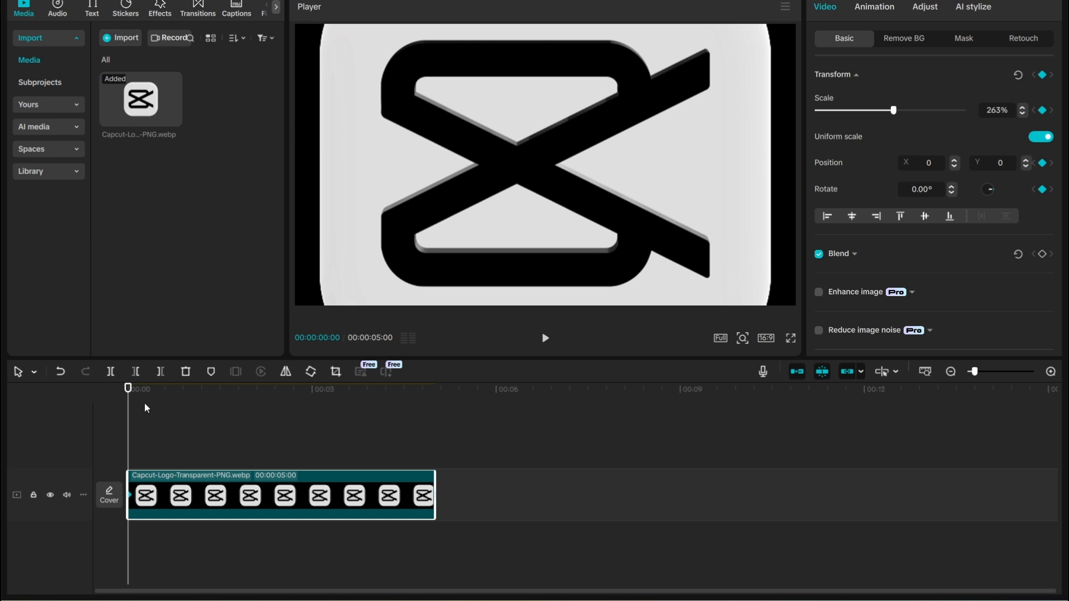
- Five frames into the clip, reduce the logo's scale to about 106% to add a second scale keyframe
key("Right")
key("Right")
key("Right")
key("Right")
key("Right")
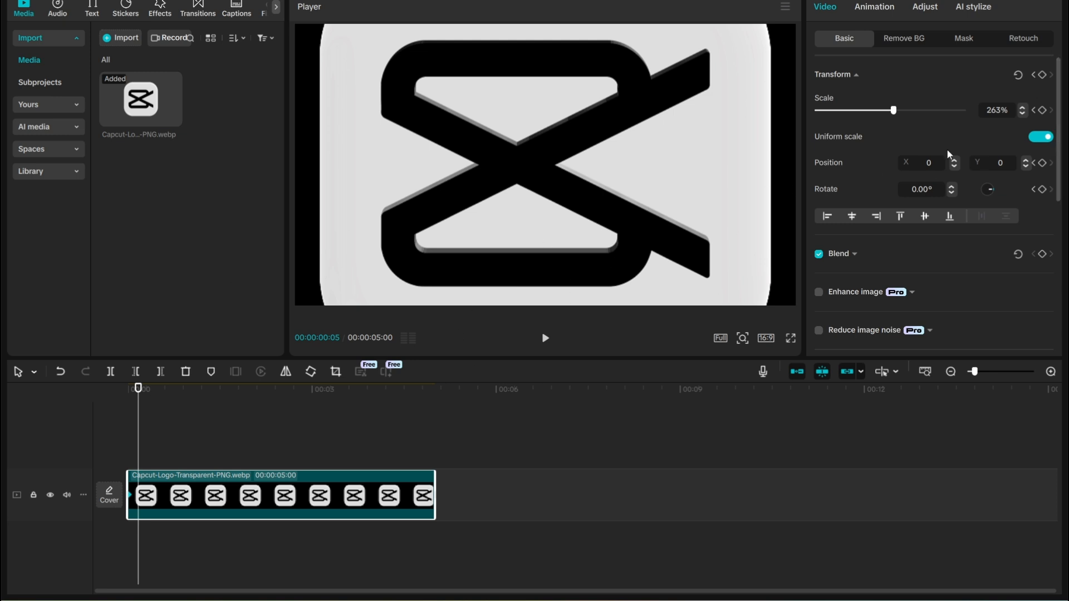
left_click_drag(893, 110, 848, 110)
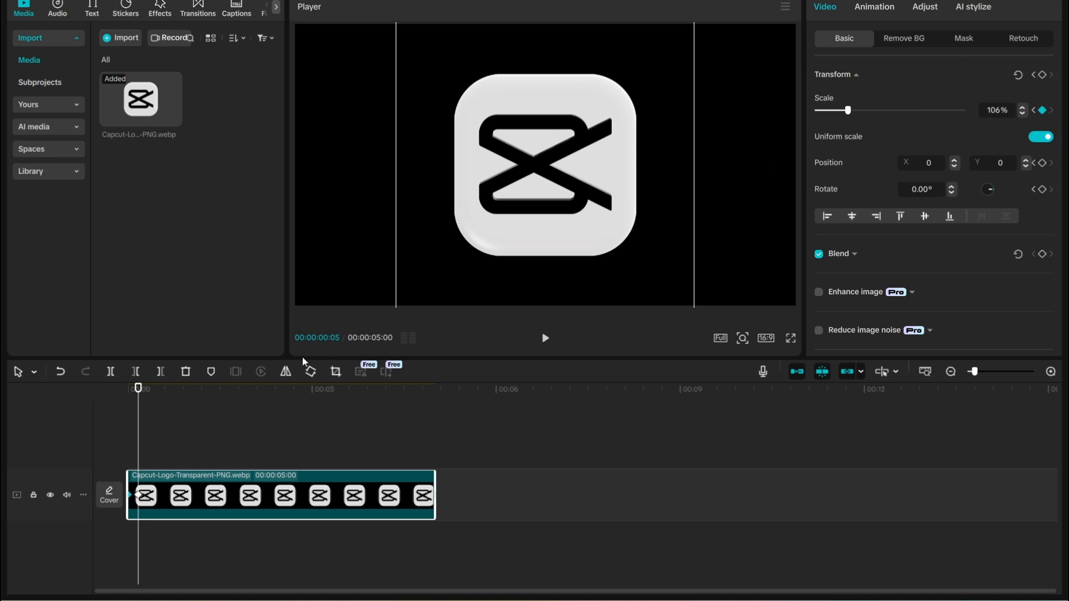
- Play the logo's zoom-out animation from the start of the timeline
left_click_drag(138, 388, 128, 388)
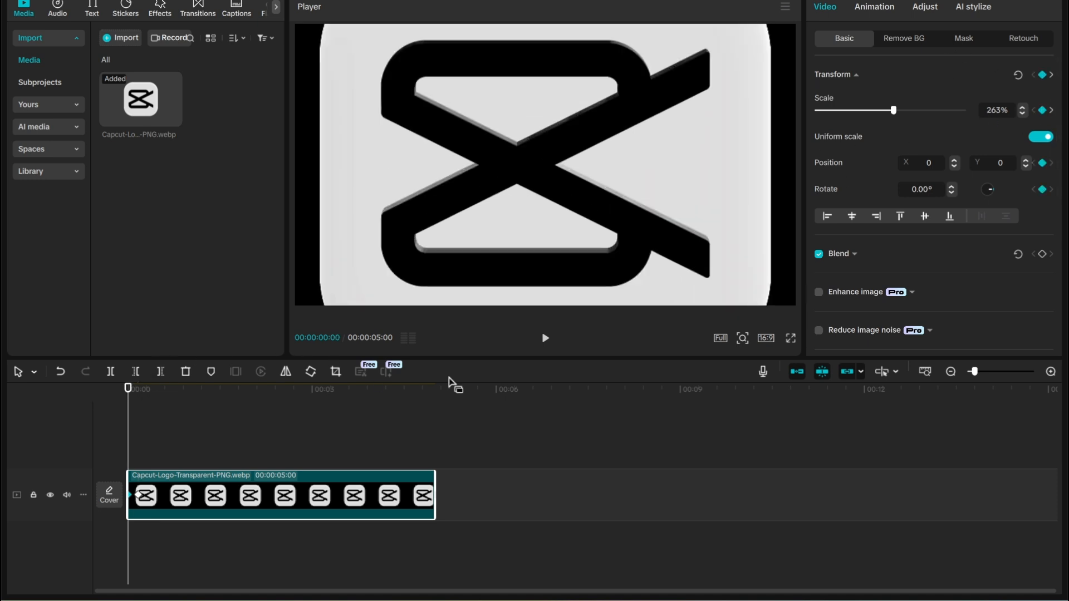
left_click(542, 341)
key("space")
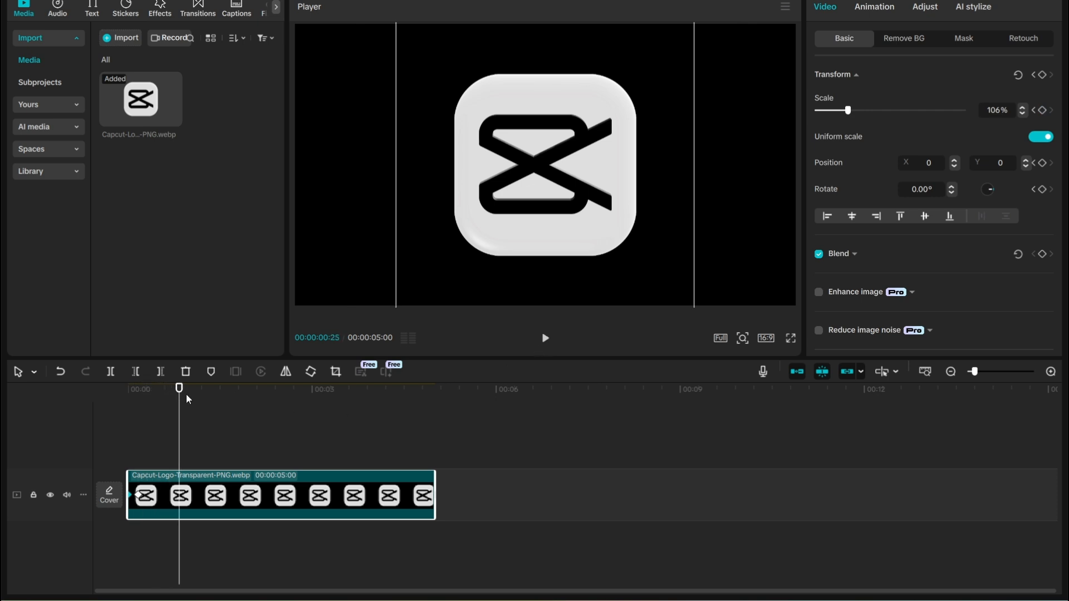
- At 00:00:00:09, raise the logo's scale to about 114% to add a third scale keyframe
left_click_drag(177, 399, 140, 414)
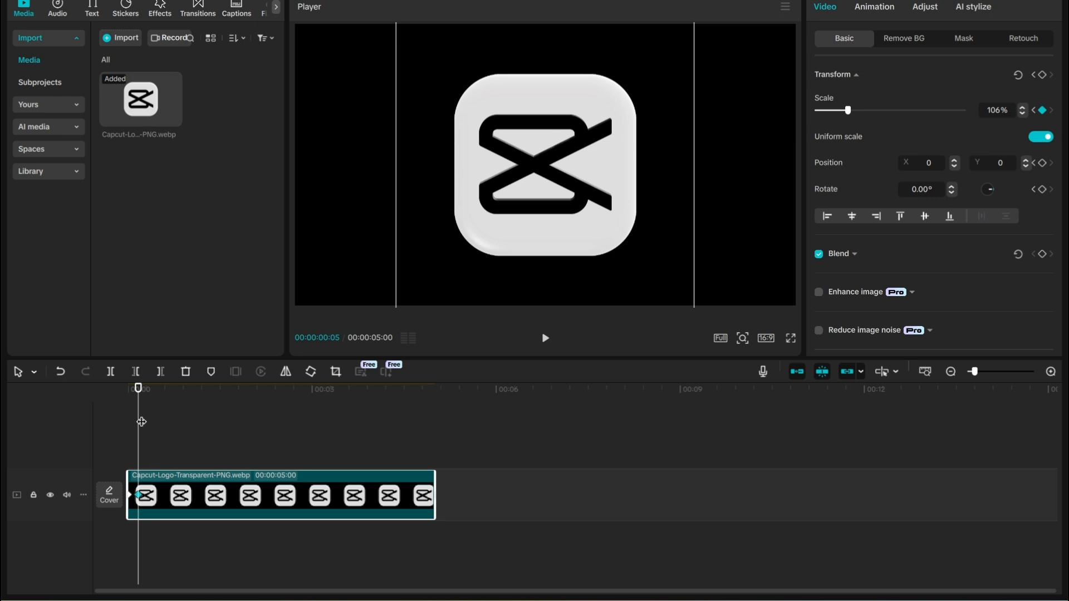
left_click_drag(141, 422, 147, 423)
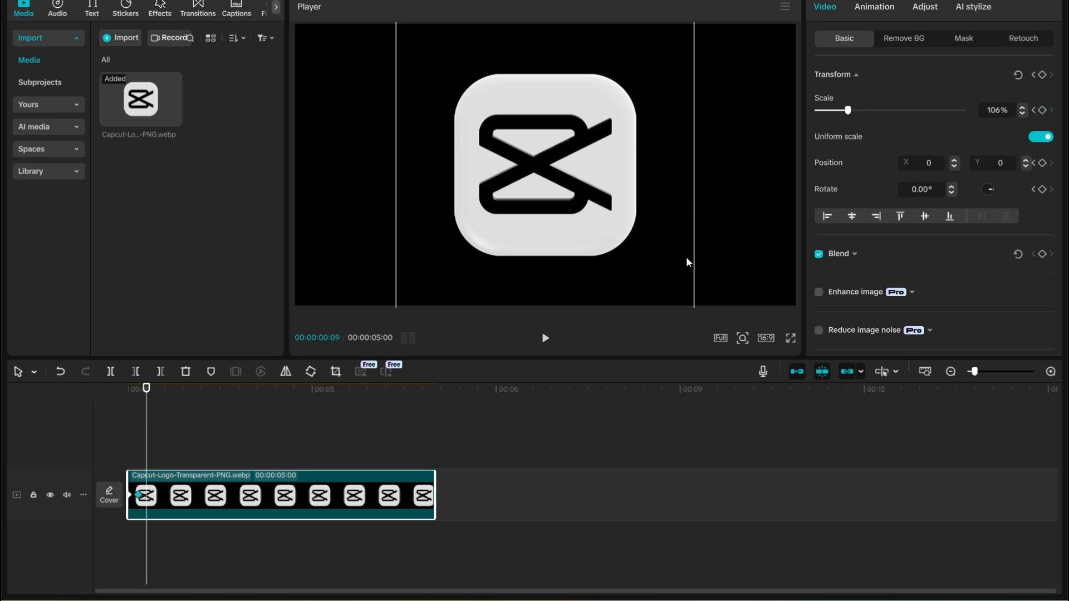
left_click_drag(848, 110, 850, 110)
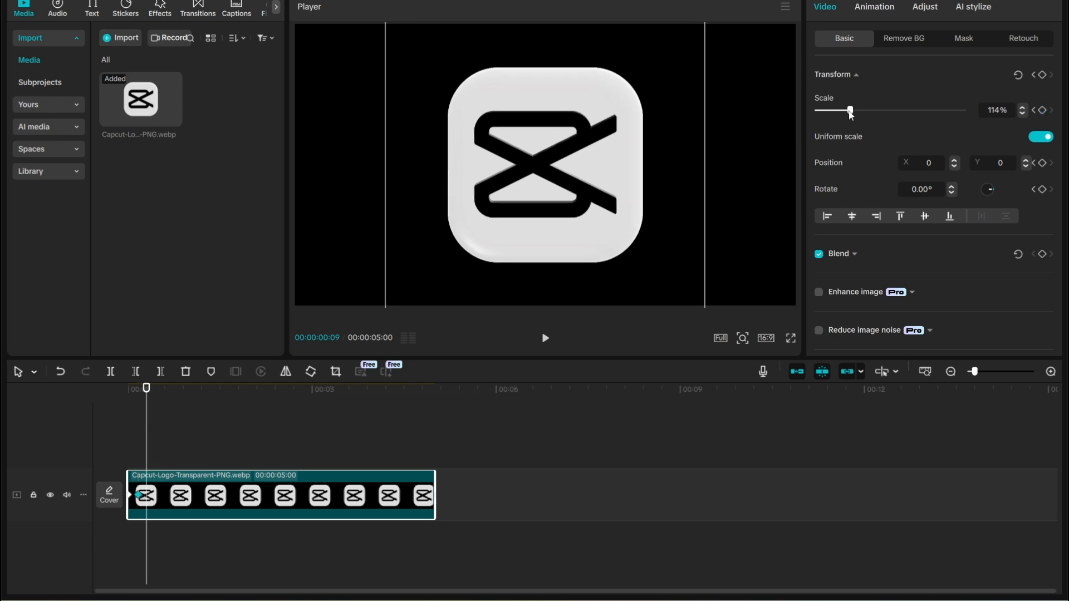
- Replay the clip from the beginning to check the three-keyframe scale animation
left_click(133, 389)
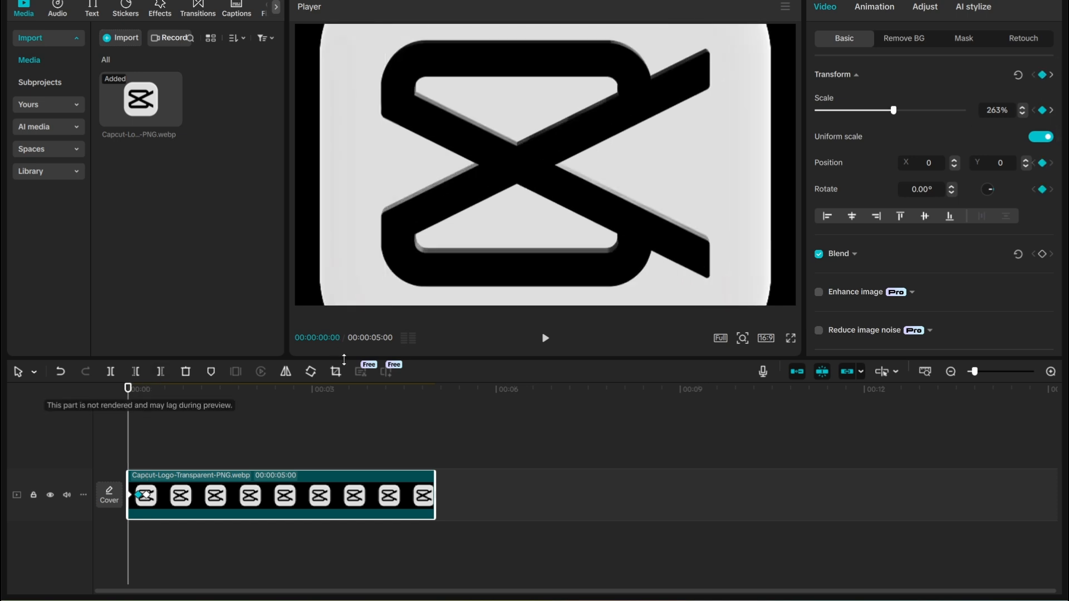
left_click(545, 338)
left_click(545, 338)
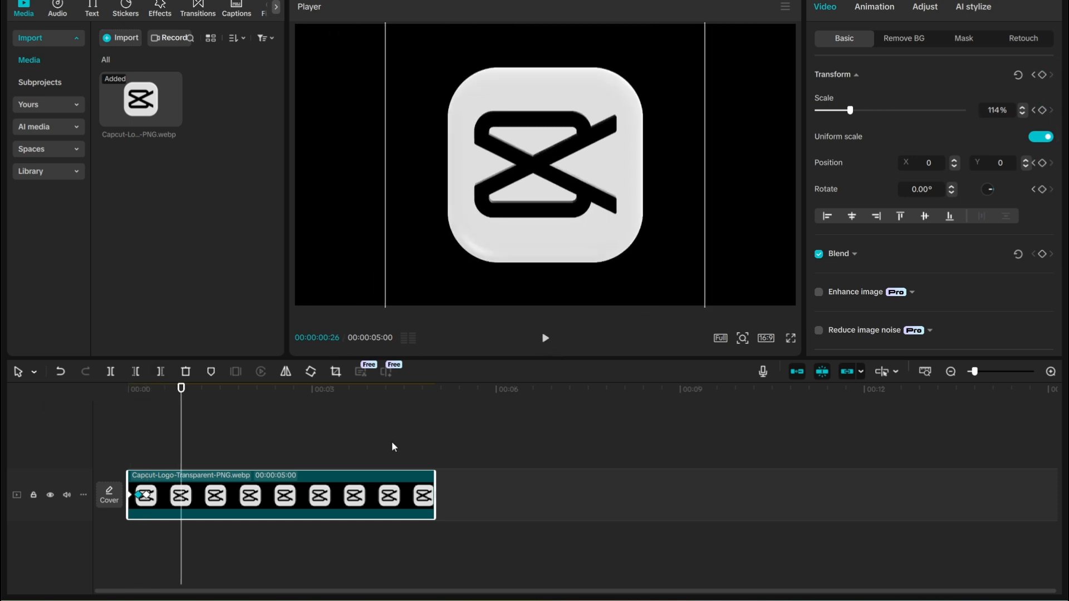
- Show the variable speed animation graphs of the logo clip and bring its first keyframes into close view
right_click(226, 480)
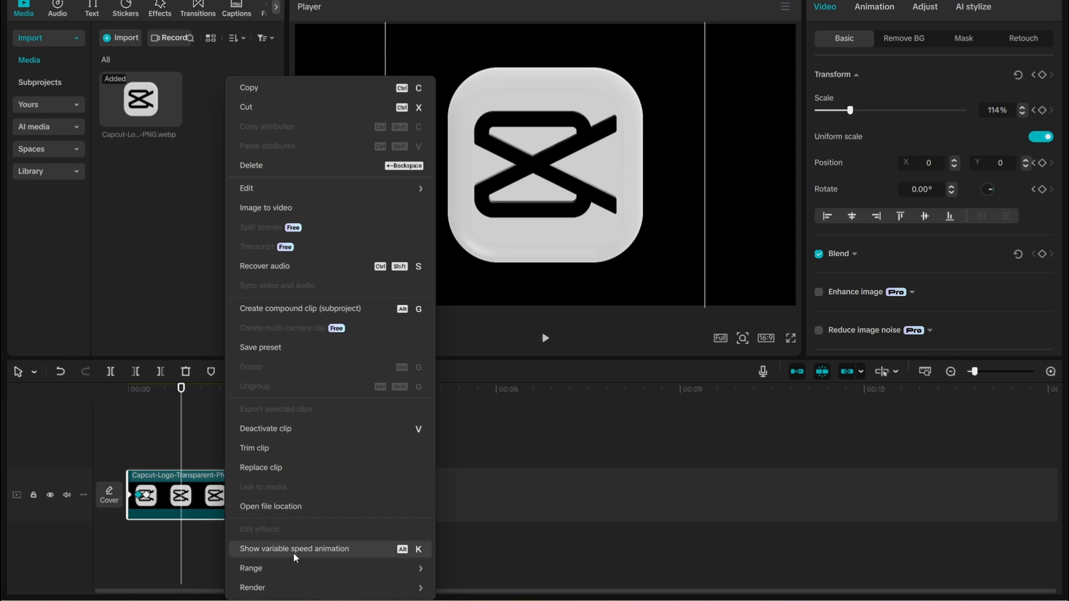
left_click(348, 548)
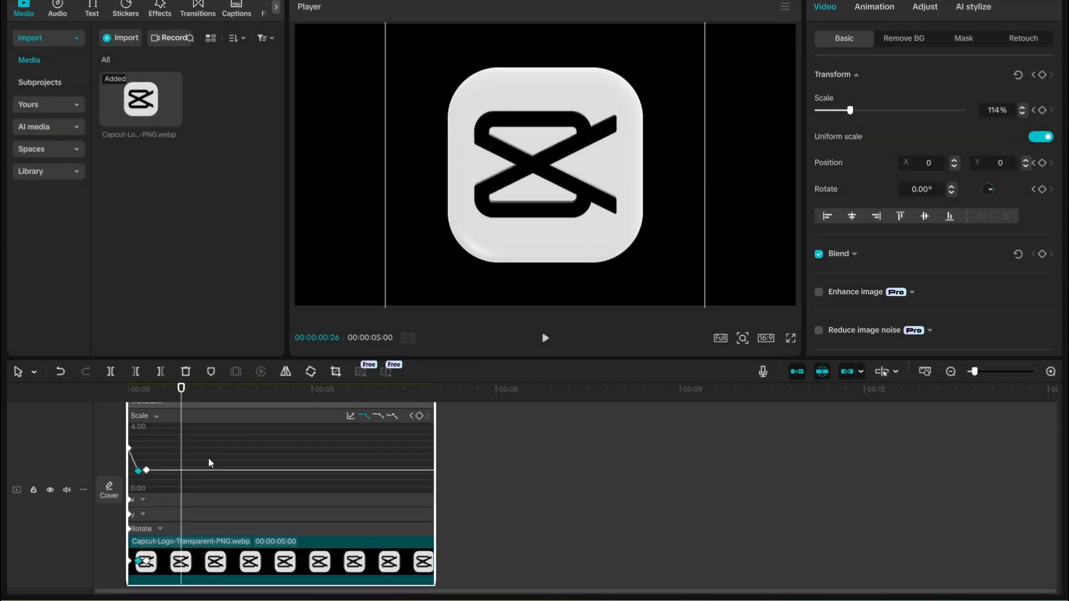
left_click_drag(975, 377, 998, 372)
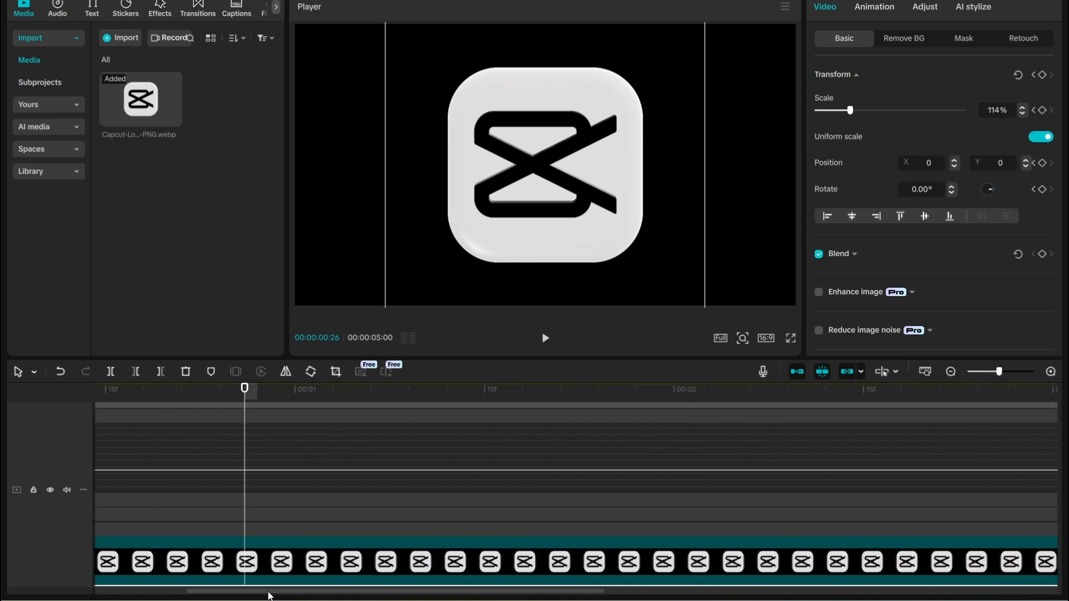
left_click_drag(290, 588, 198, 588)
- Apply the Ease In preset curve to the scale keyframe at 00:00:00:09
left_click(241, 470)
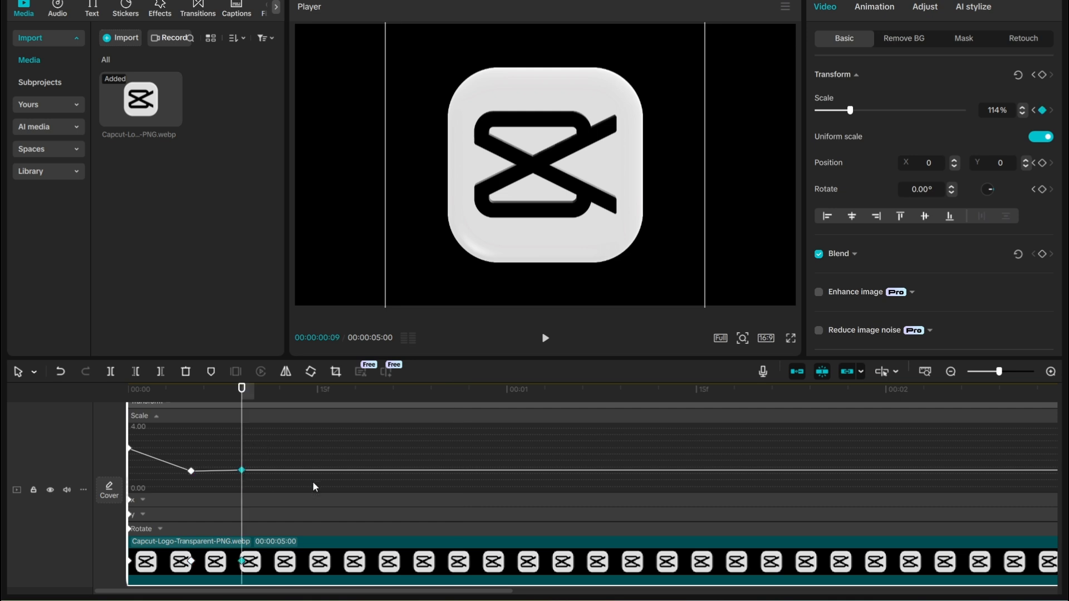
left_click_drag(998, 372, 984, 373)
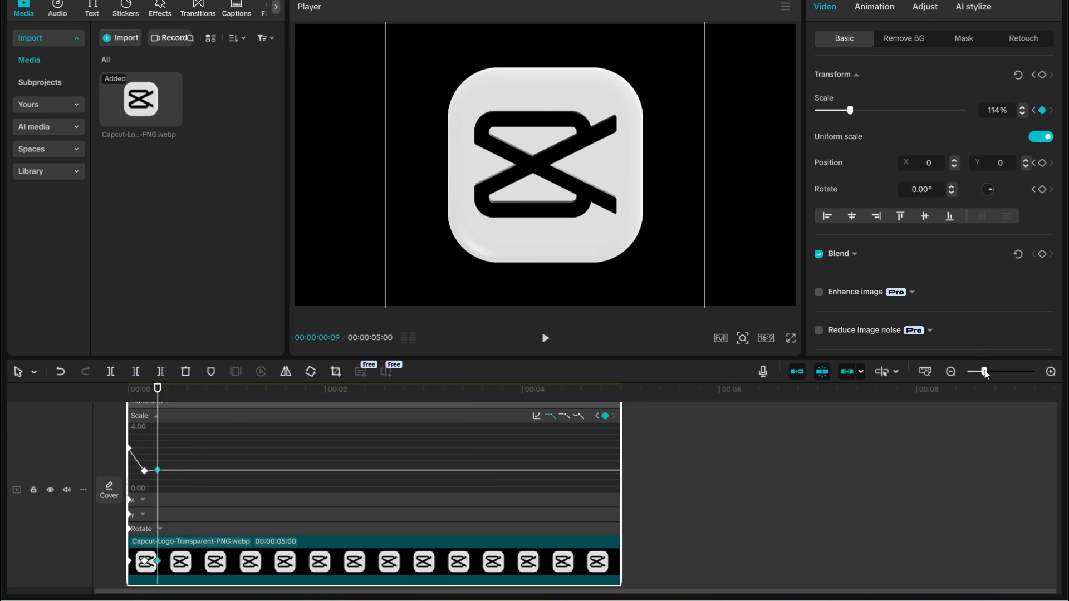
left_click(538, 416)
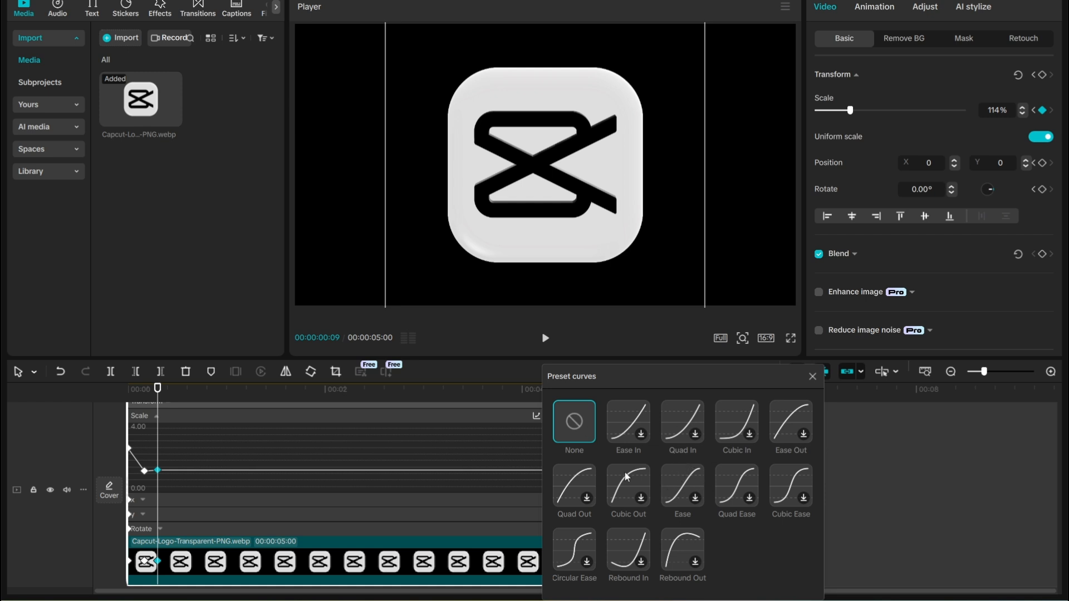
left_click(636, 439)
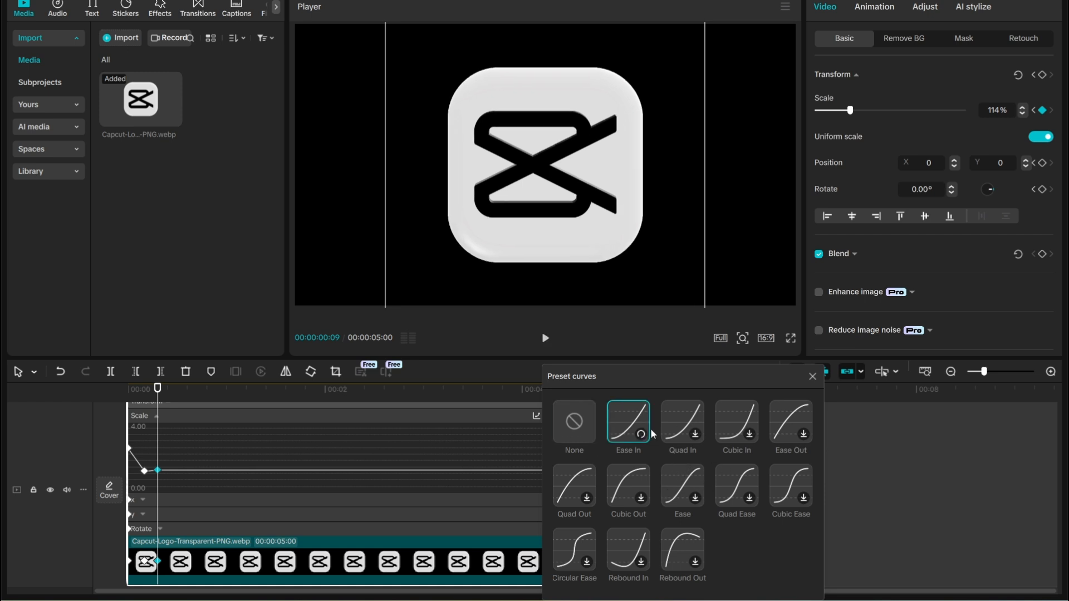
- Apply the Ease Out preset curve to the scale keyframe at 00:00:00:05
left_click(145, 471)
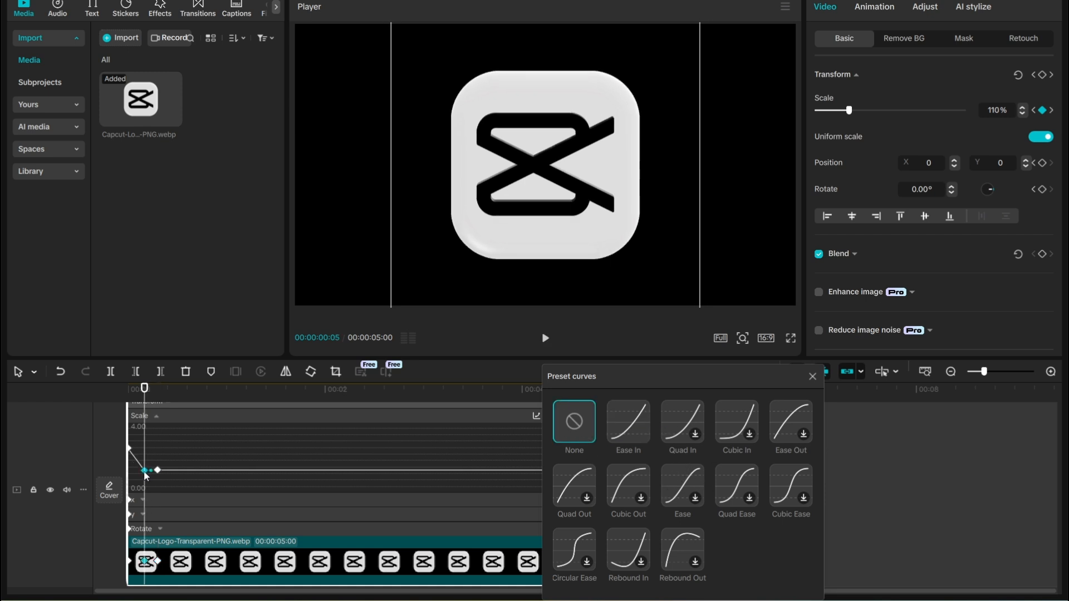
left_click(804, 436)
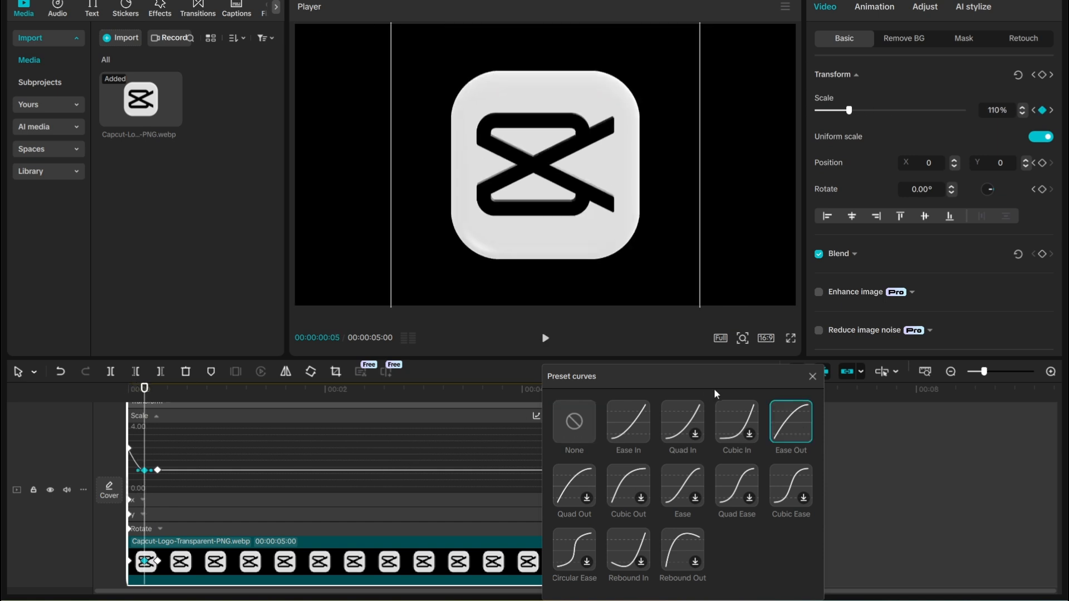
left_click(312, 415)
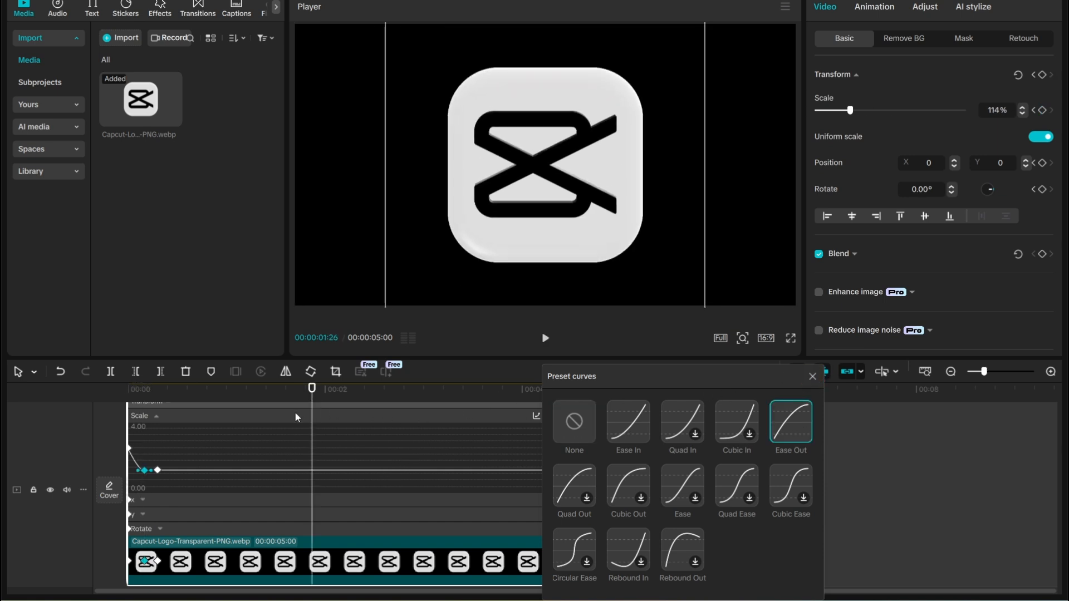
left_click(296, 403)
- Expand the X, Y and Rotate graphs of the logo clip to examine their keyframe curves
left_click(154, 472)
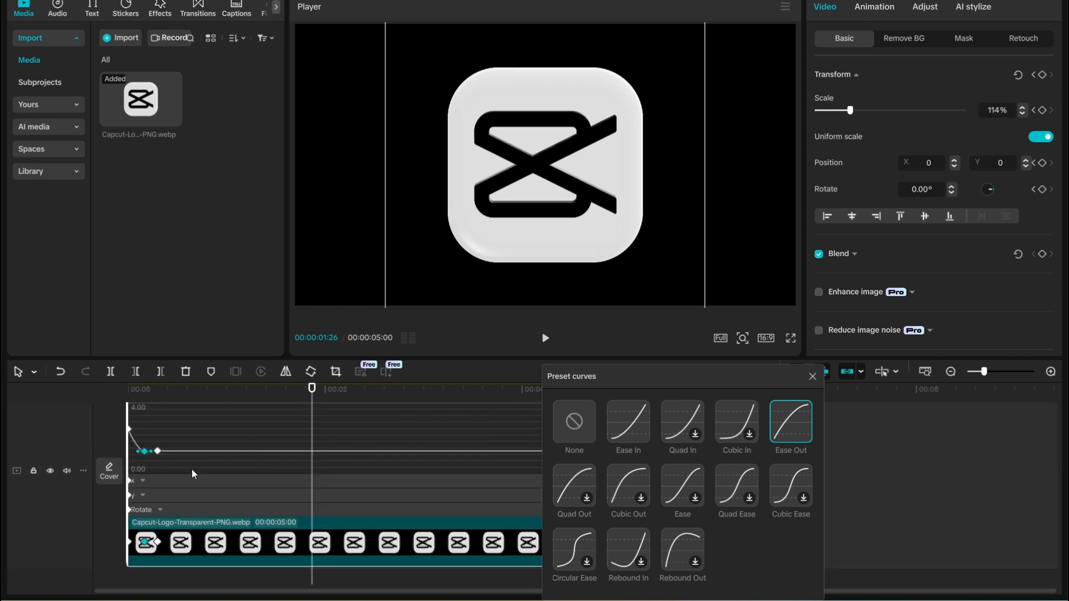
left_click(161, 477)
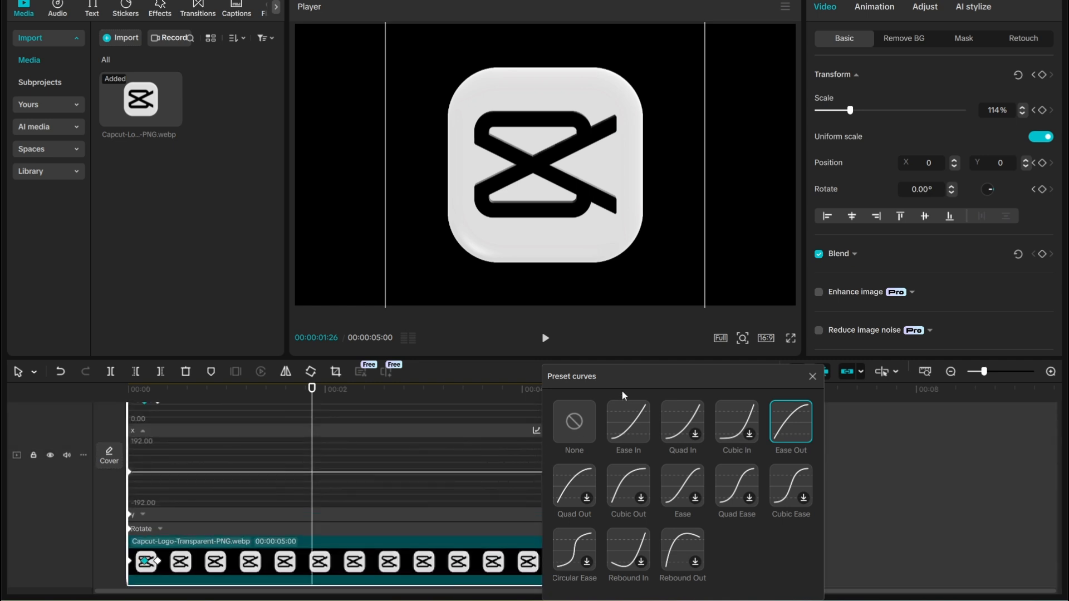
left_click_drag(621, 390, 864, 376)
left_click(170, 514)
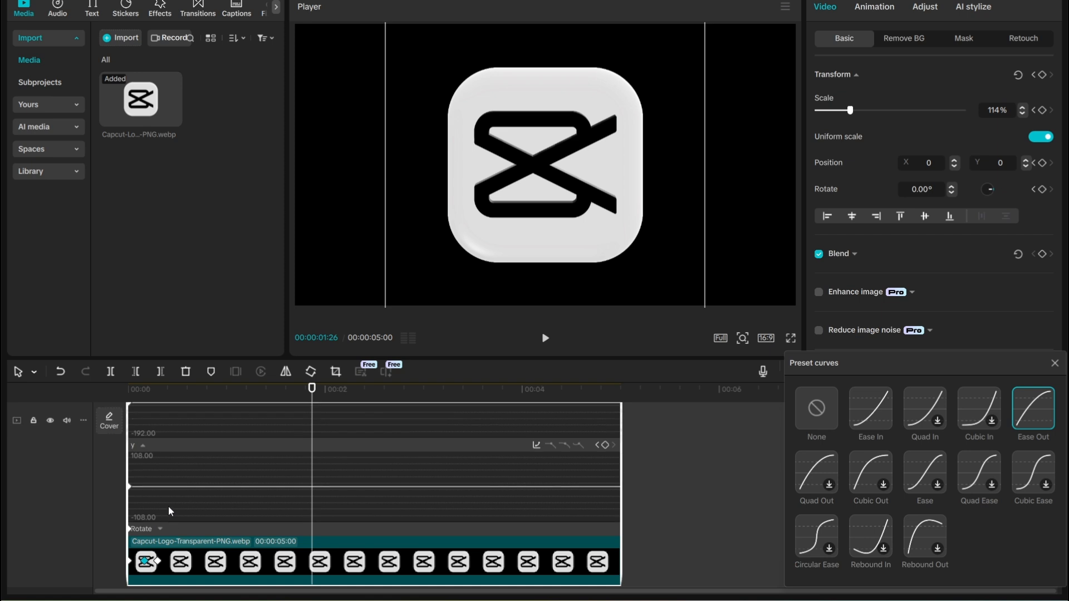
left_click(167, 529)
left_click_drag(854, 390, 503, 349)
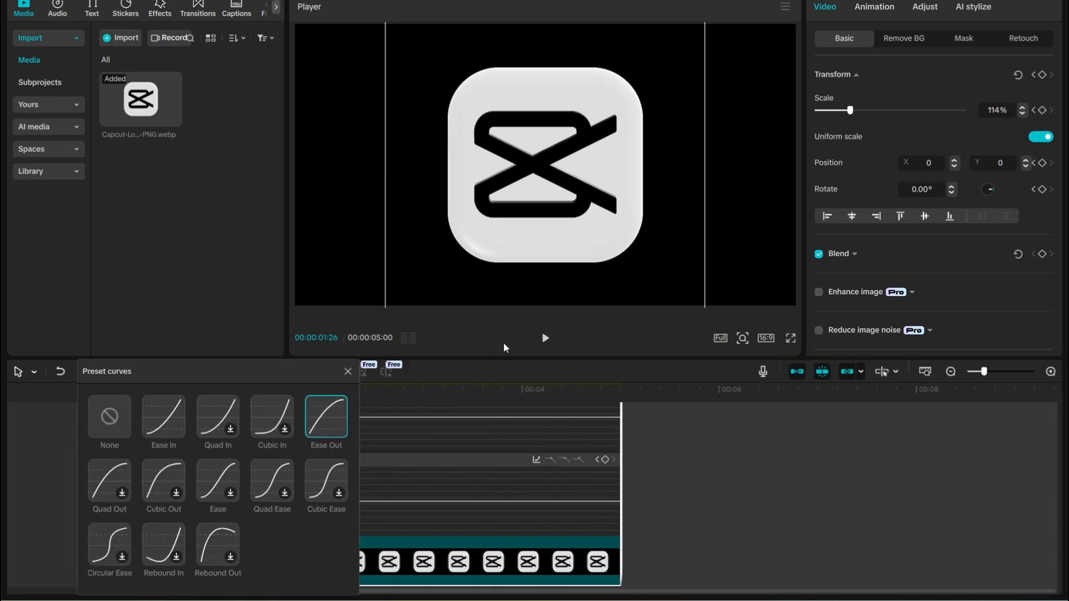
- Close the preset curves and hide the variable speed animation graphs of the logo clip
left_click(546, 338)
left_click(348, 371)
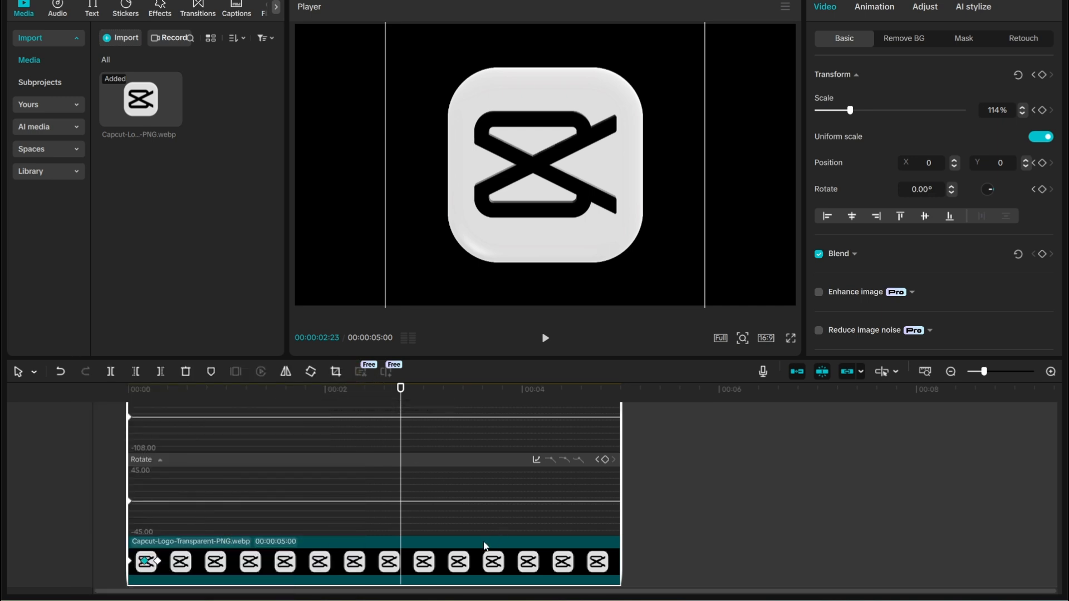
right_click(490, 557)
left_click(537, 549)
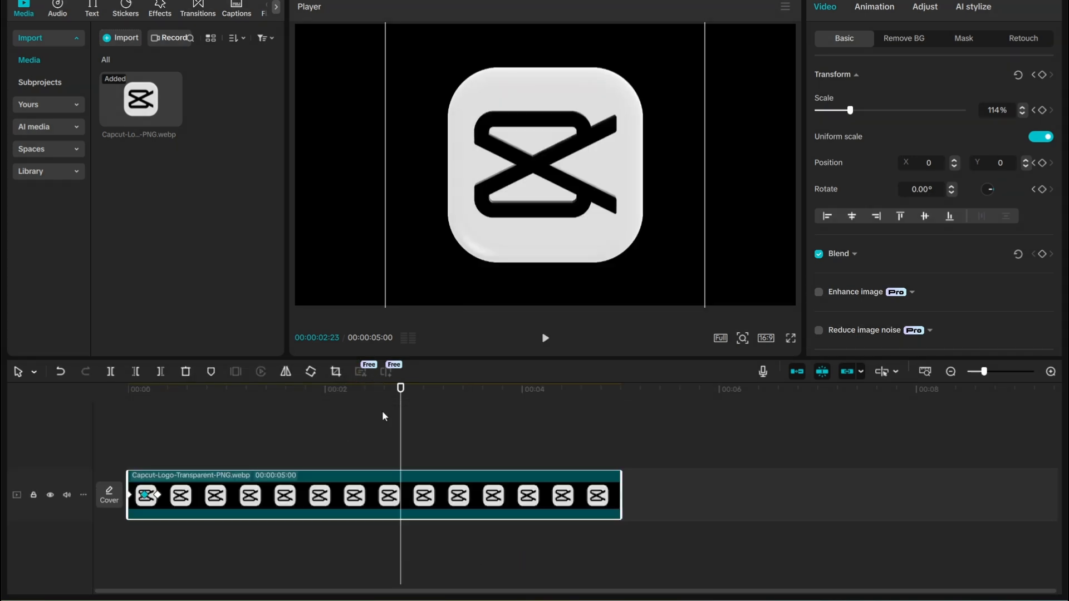
- Play the clip from the beginning to review the eased scale animation
key("Home")
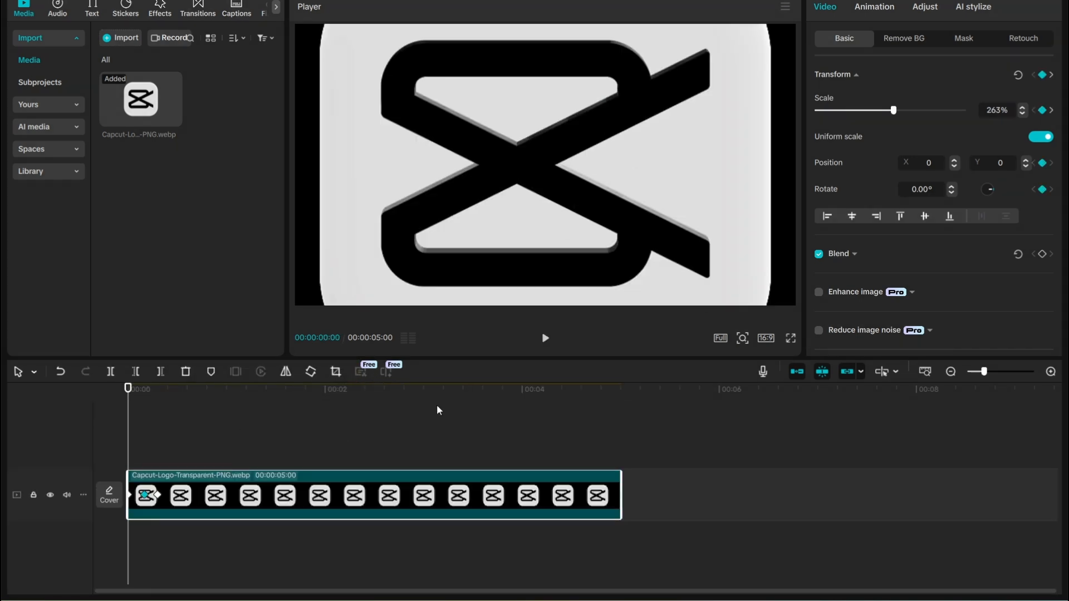
left_click(545, 338)
left_click(545, 340)
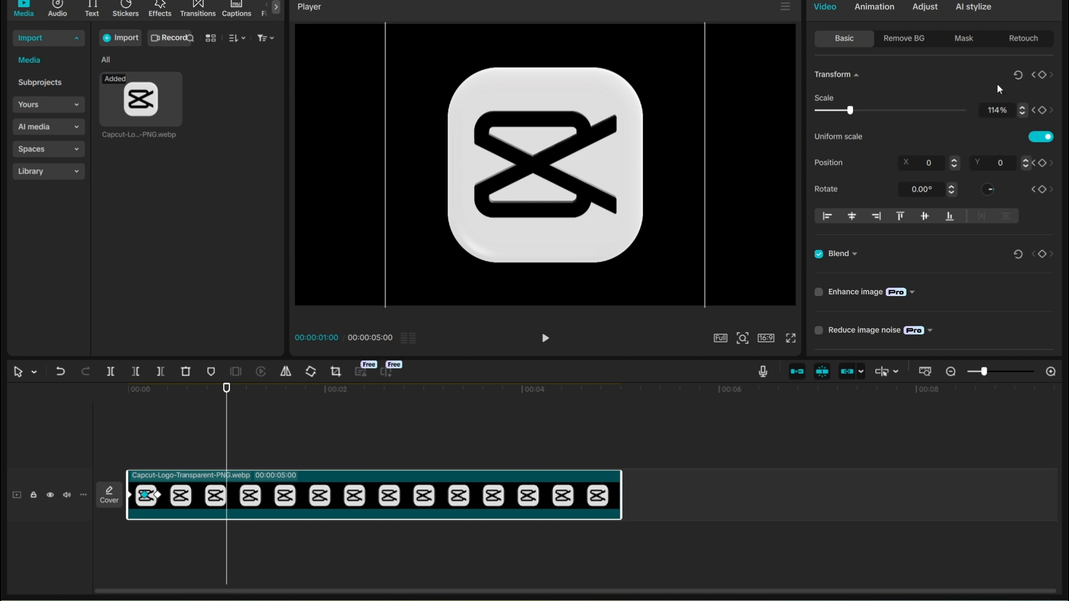
right_click(362, 501)
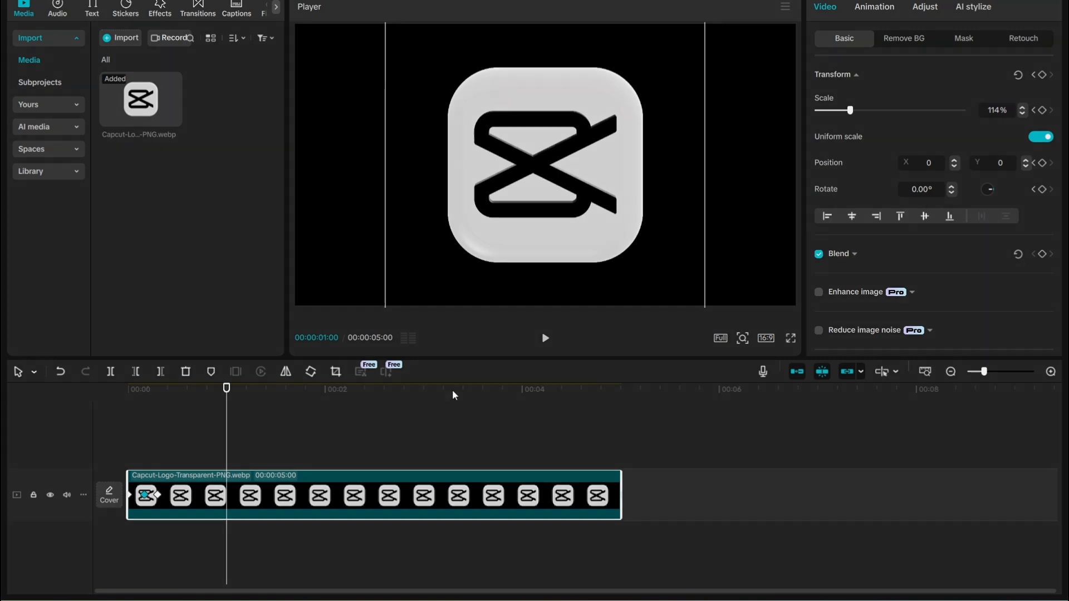
left_click(312, 480)
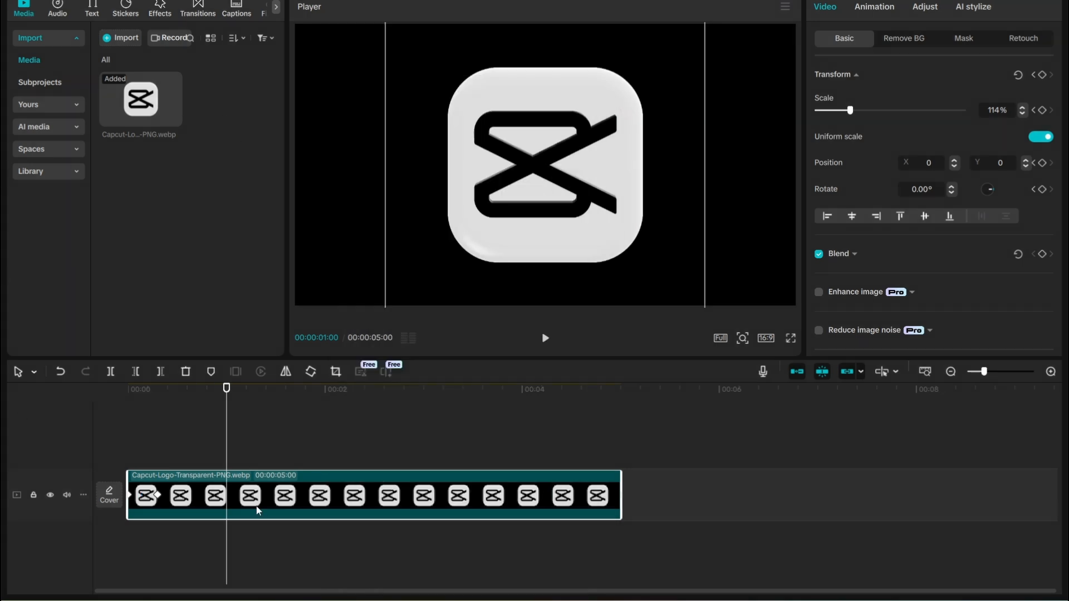
- Delete the scaled logo clip and add the logo image from the media library to the empty timeline again
key("Delete")
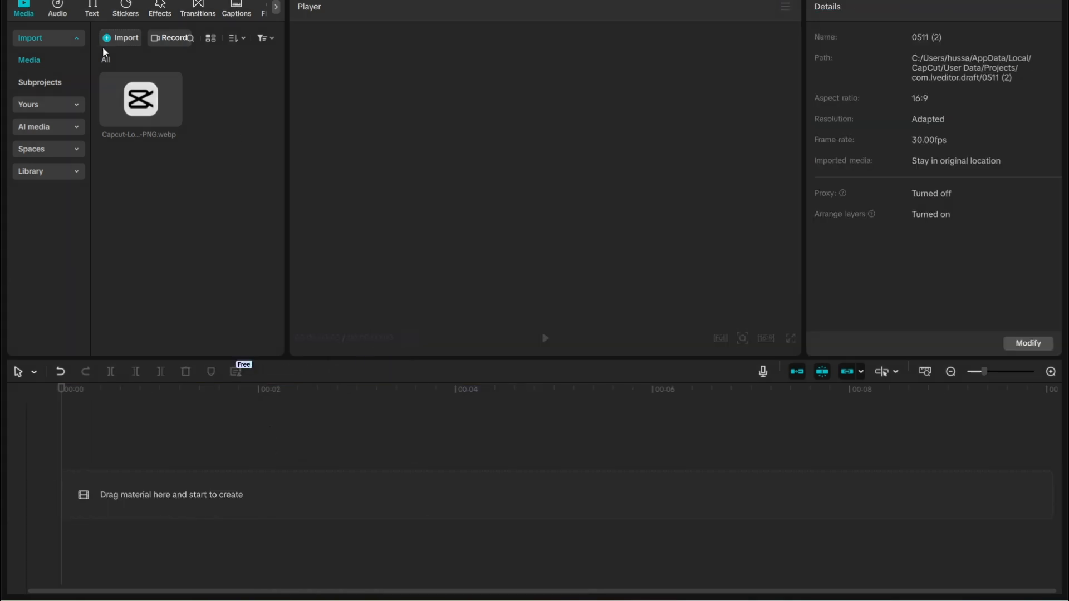
left_click_drag(140, 101, 186, 416)
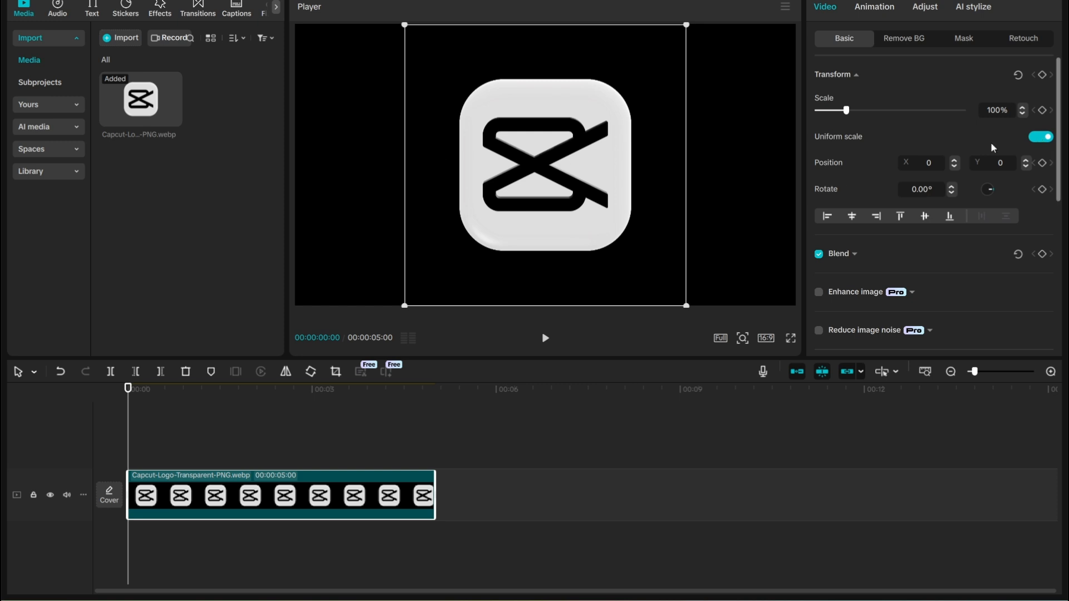
- Animate the logo's position with Transform keyframes, from X -2600 outside the frame at the start to X 840 at 00:00:02:23
left_click(1042, 74)
left_click_drag(682, 179, 310, 184)
left_click_drag(272, 394, 298, 390)
left_click_drag(317, 219, 767, 178)
left_click(302, 394)
- Play the clip from the beginning to review the logo's slide-in movement
key("Home")
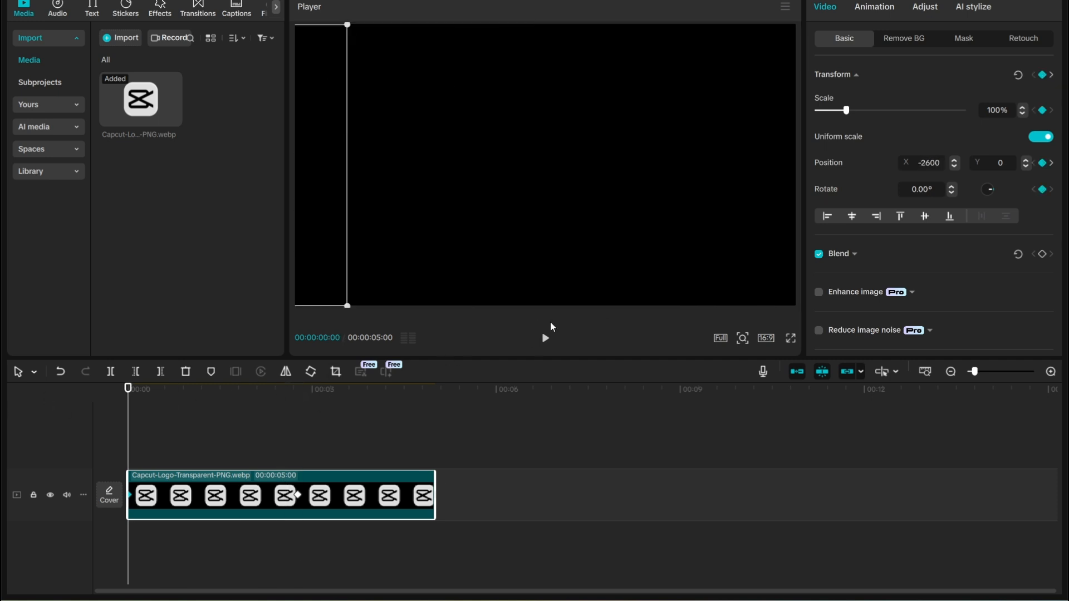
left_click(545, 338)
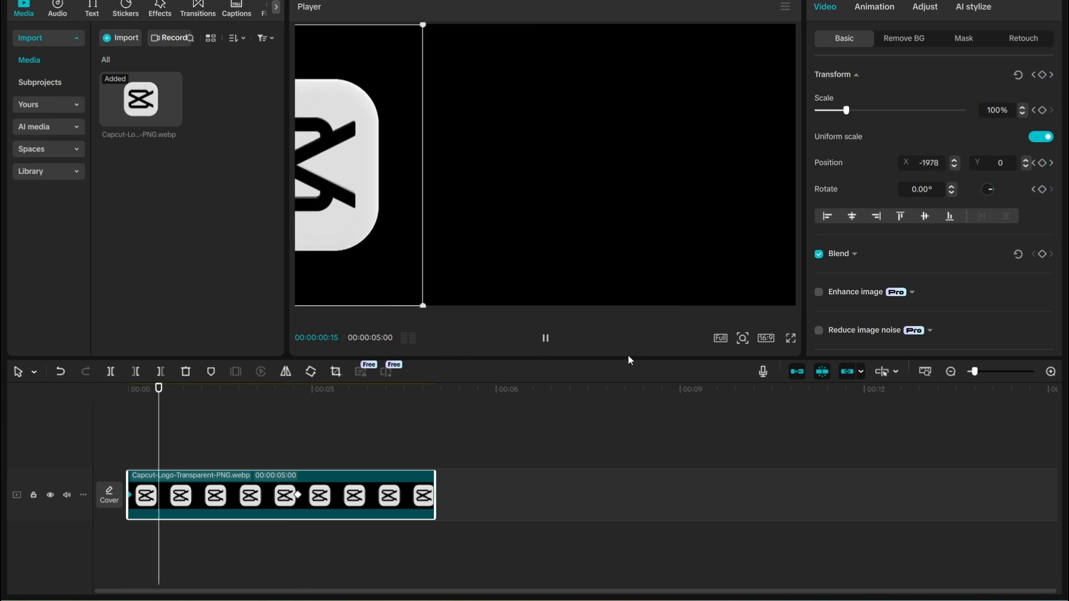
left_click(545, 338)
- Move the second position keyframe earlier to 00:00:01:15 and preview the faster slide-in
left_click(297, 496)
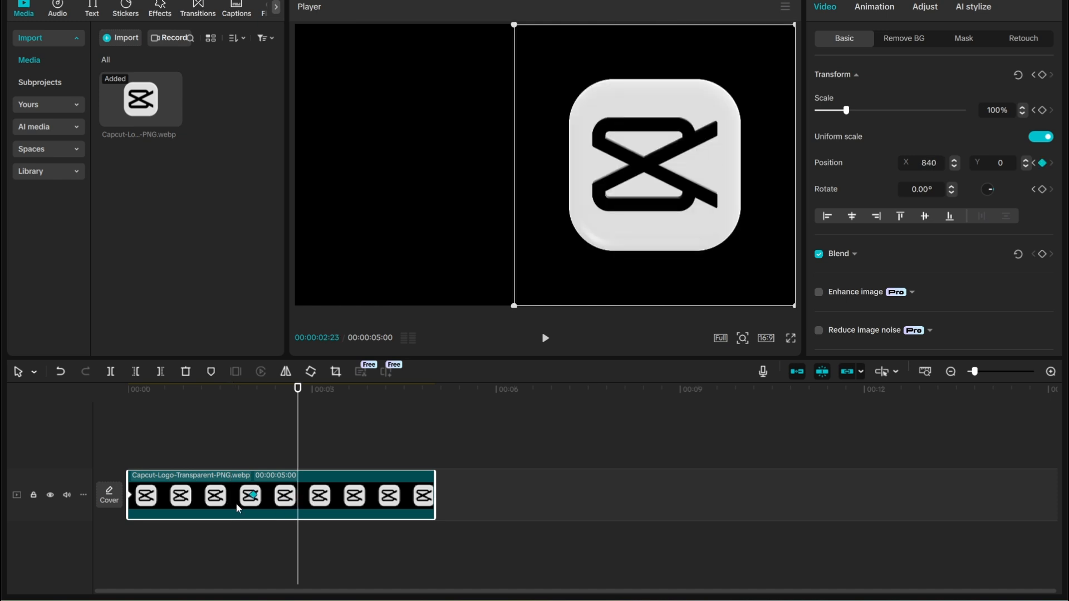
left_click_drag(298, 441, 133, 452)
left_click(545, 338)
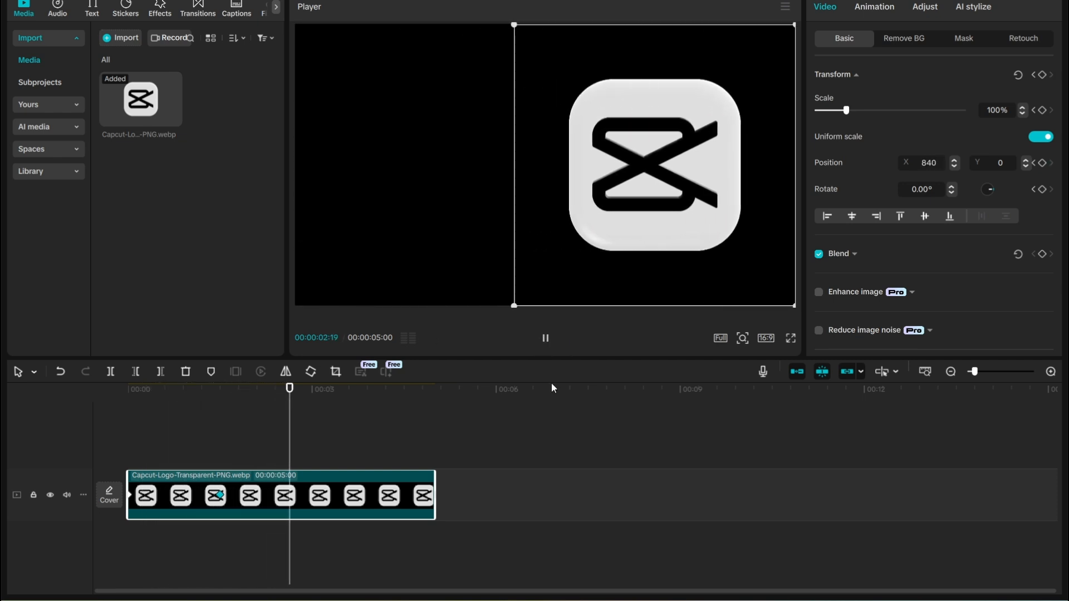
left_click(544, 339)
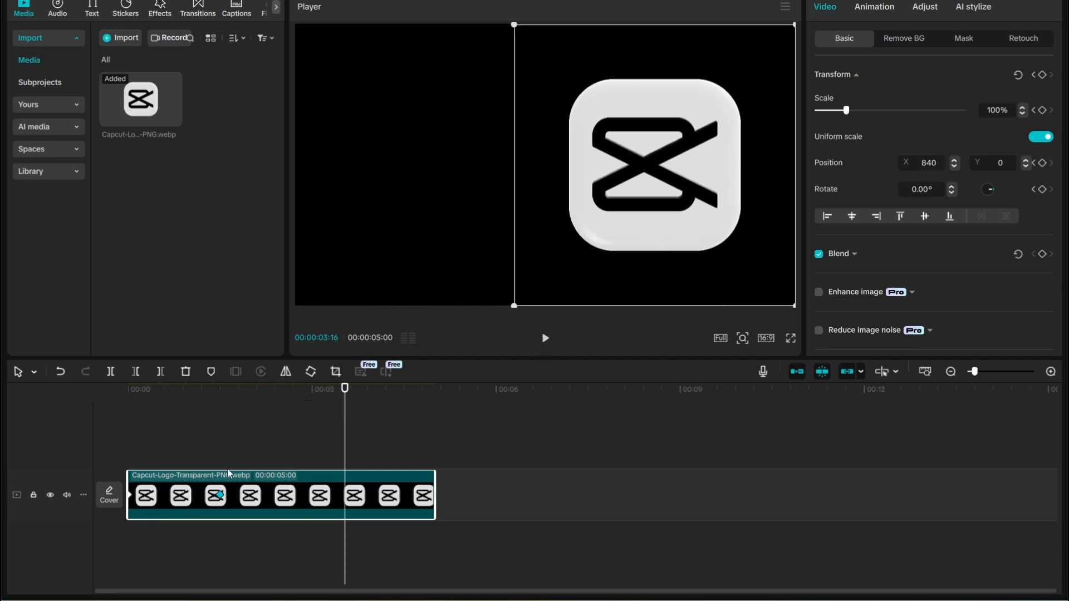
- Show the variable speed animation graphs of the logo clip and expand the X position graph
right_click(221, 497)
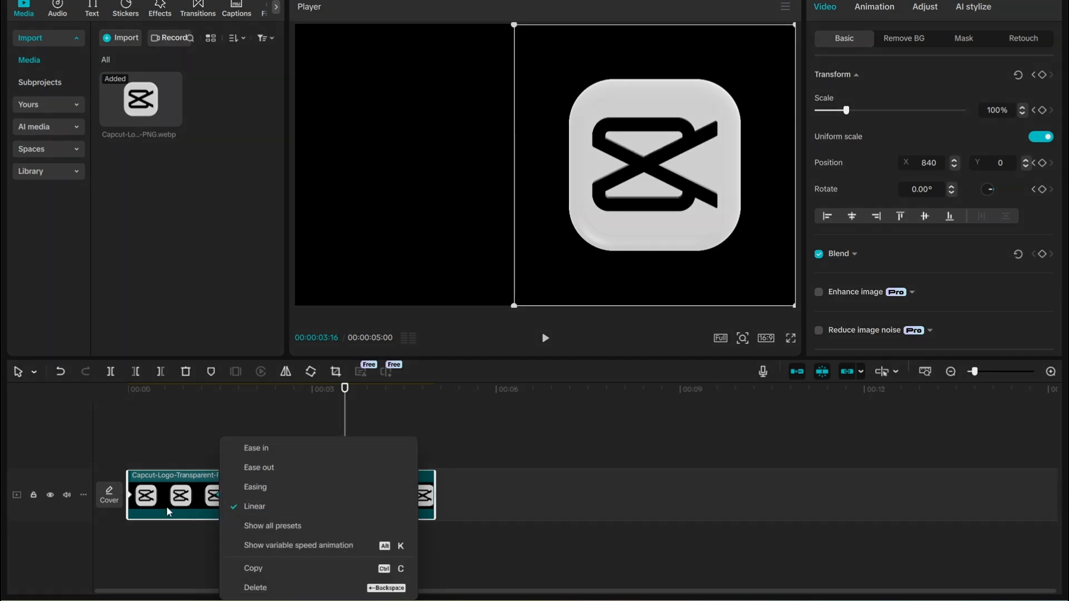
left_click(305, 546)
scroll(222, 484, "up", 1)
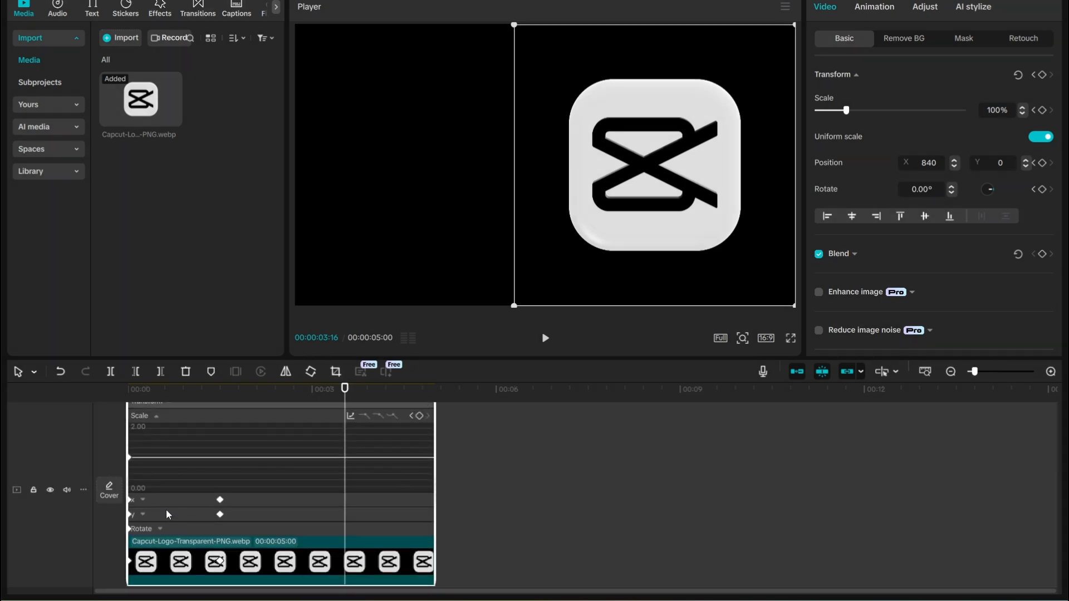
left_click(162, 503)
- Apply the Ease Out preset curve to the X position keyframe at 00:00:01:15 and close the preset curves
left_click(220, 445)
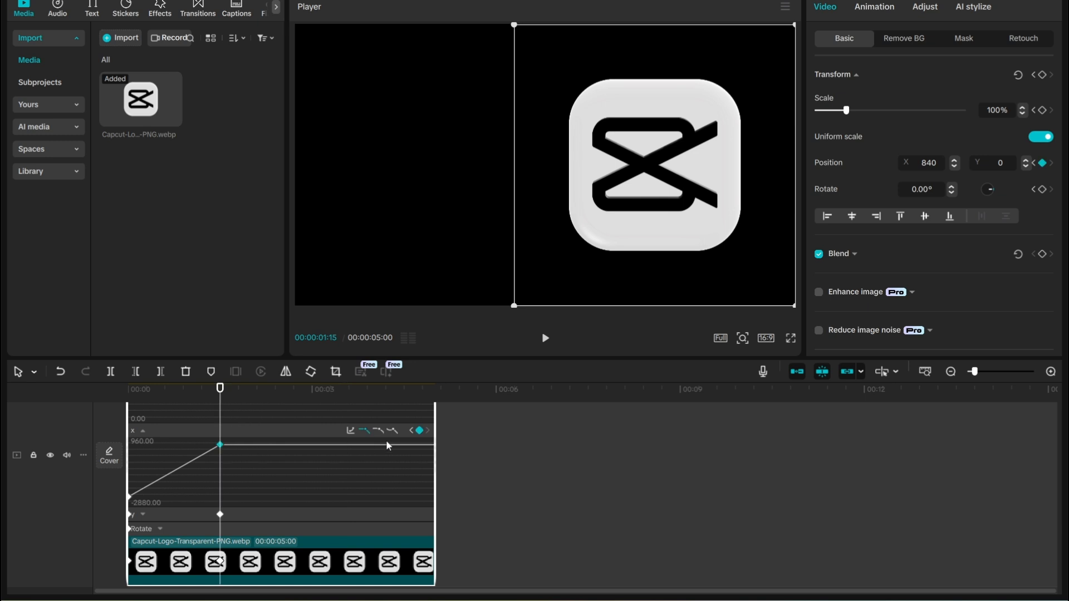
left_click(350, 432)
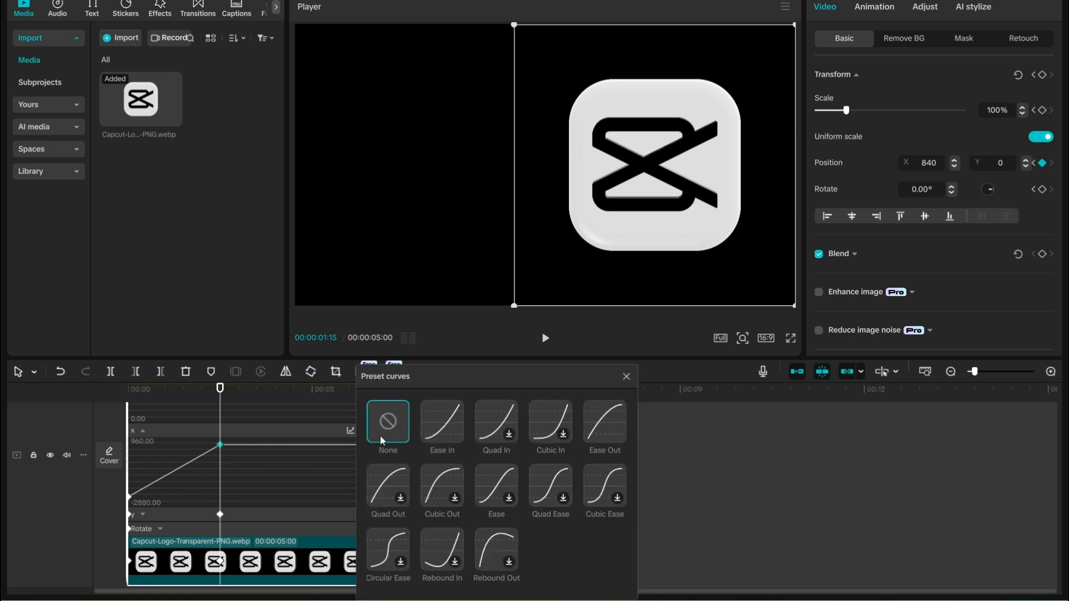
left_click(590, 434)
left_click(626, 376)
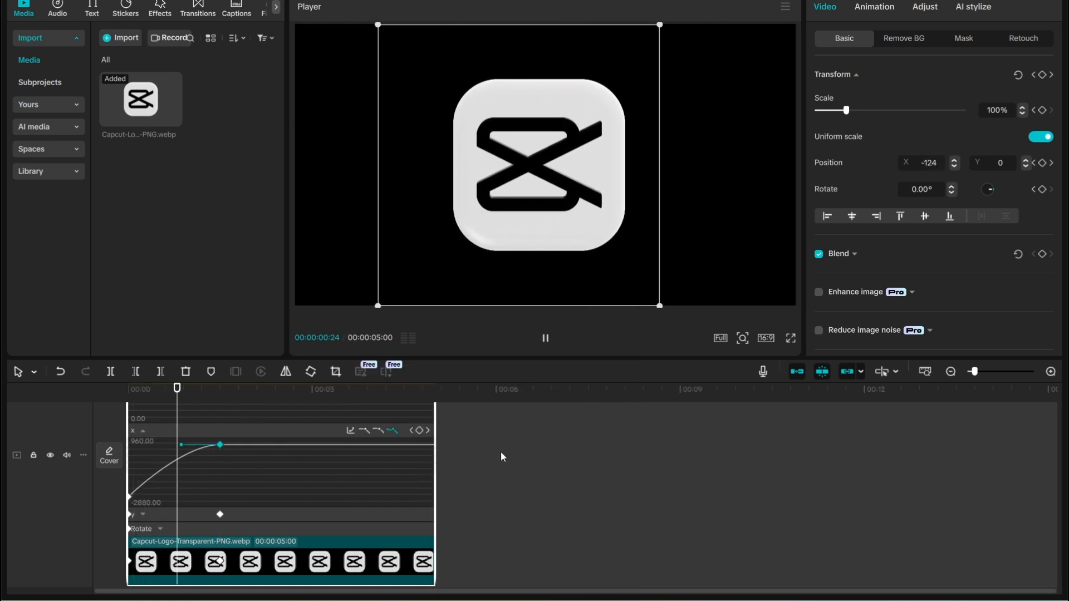
- Expand the Y and Rotate graphs and play the clip from the beginning to review the eased slide-in
left_click(231, 511)
left_click(213, 525)
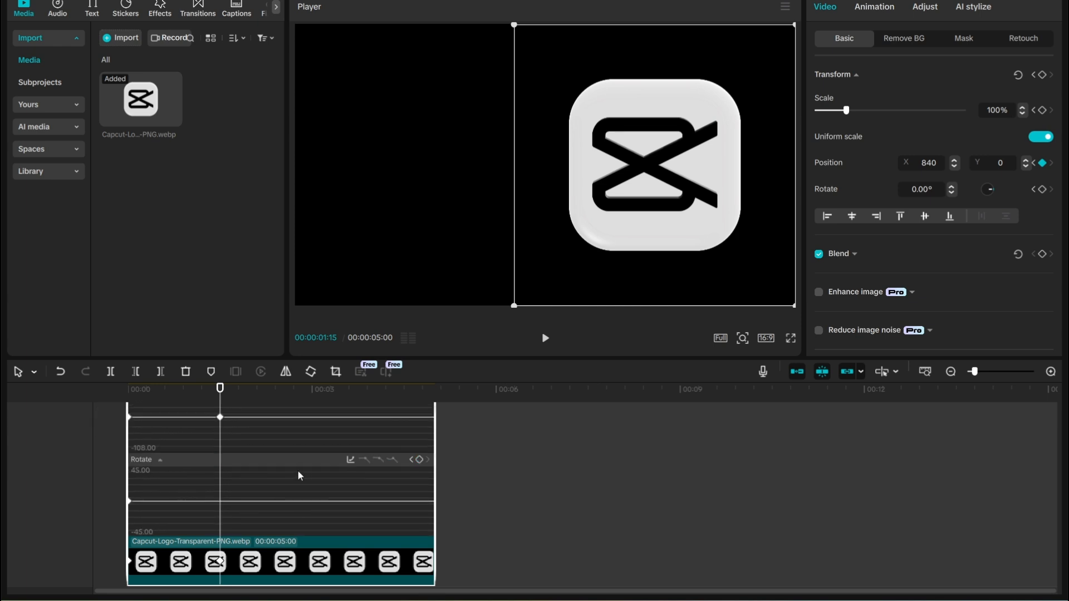
left_click_drag(220, 400, 129, 399)
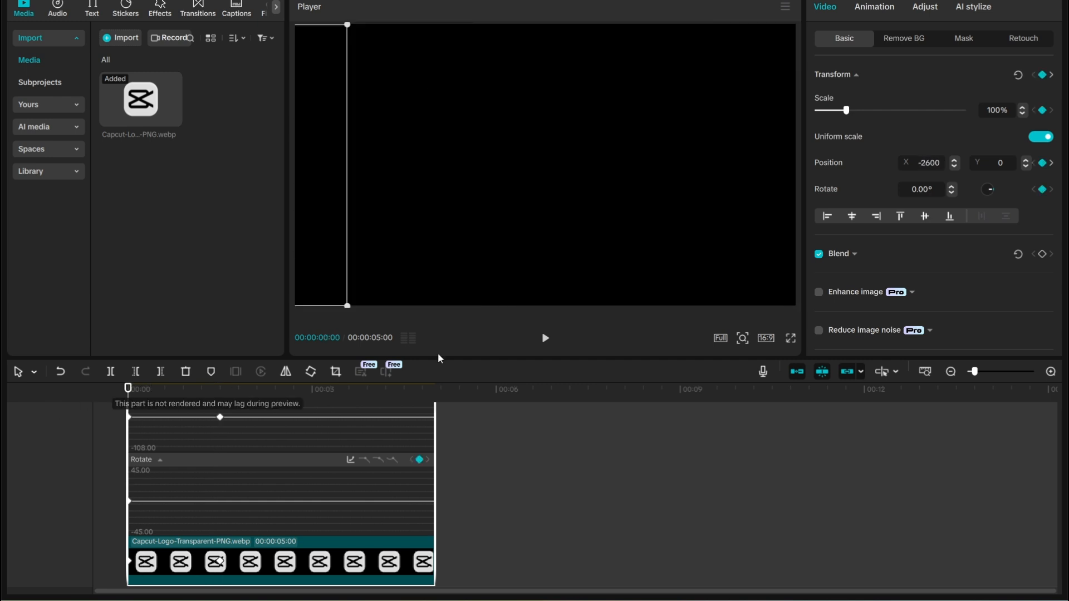
left_click(554, 339)
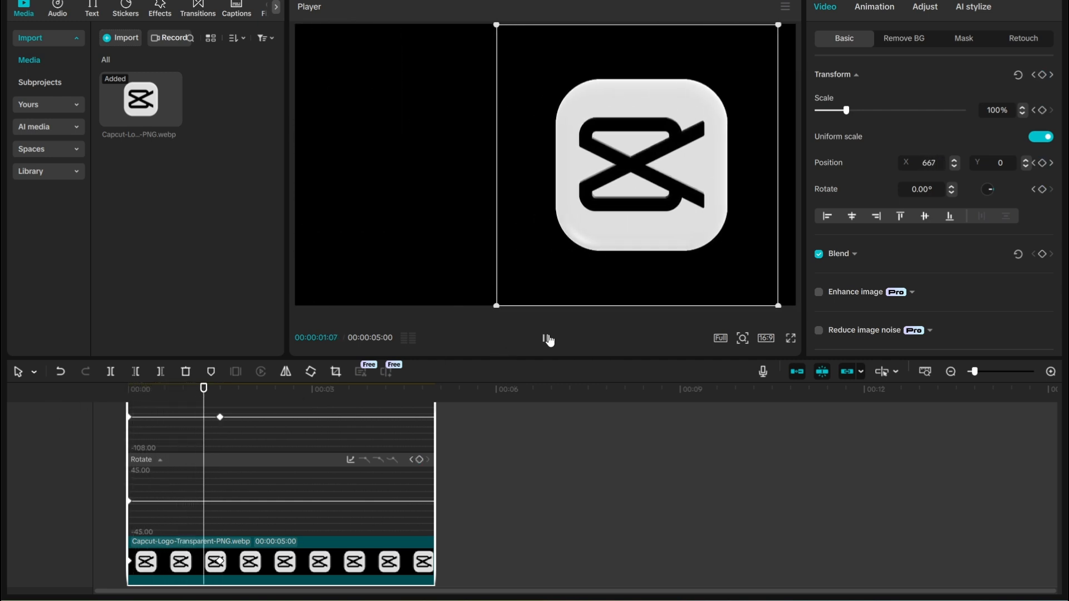
left_click(546, 338)
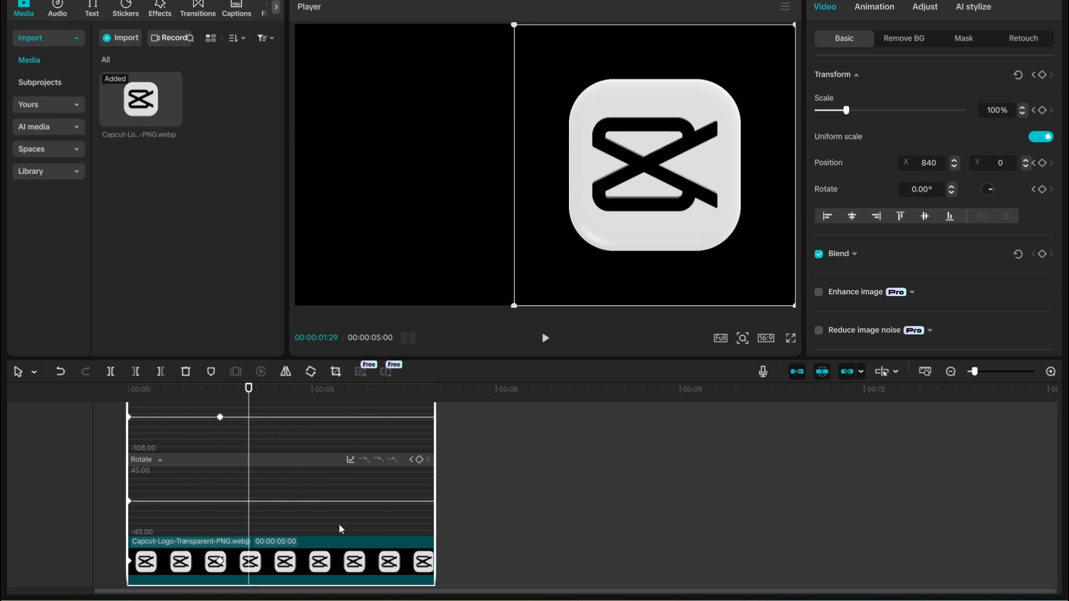
- Hide the variable speed animation graphs of the logo clip and replay the slide-in from the start
right_click(328, 556)
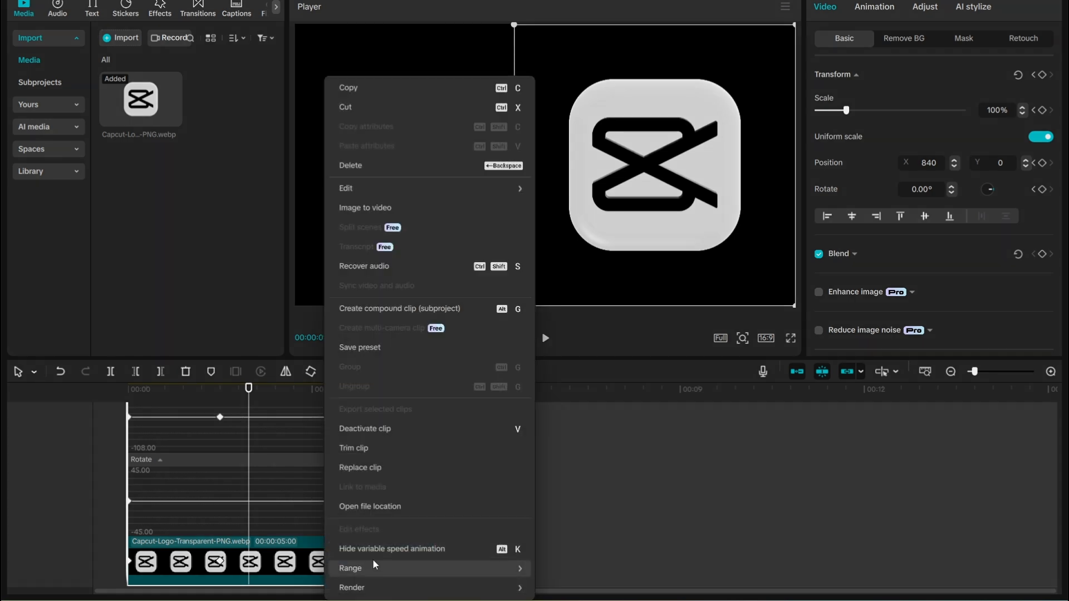
left_click(398, 548)
left_click_drag(242, 432, 178, 430)
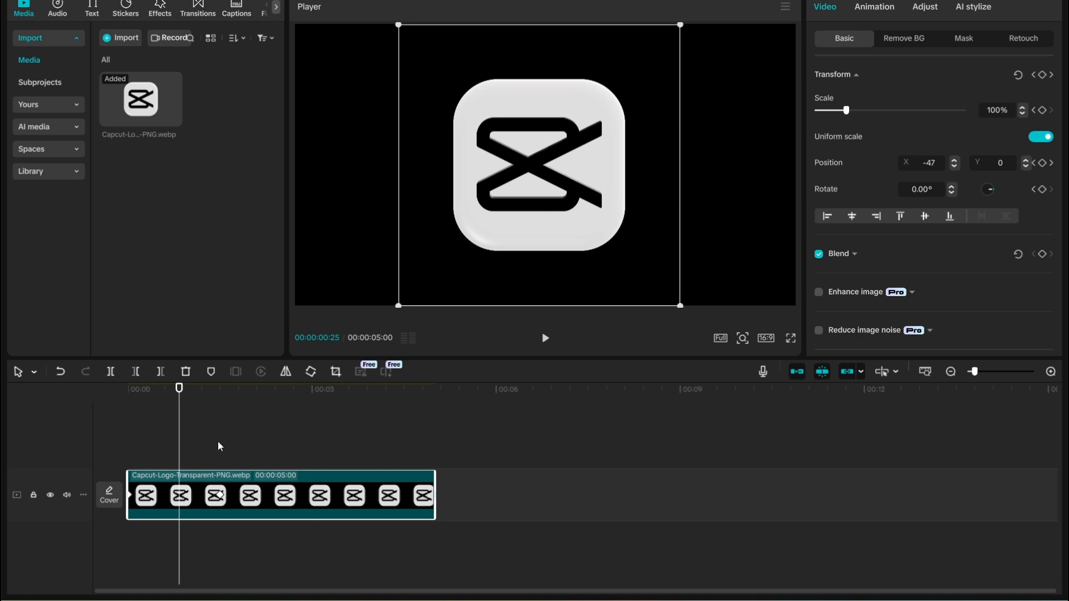
key("Home")
left_click(551, 334)
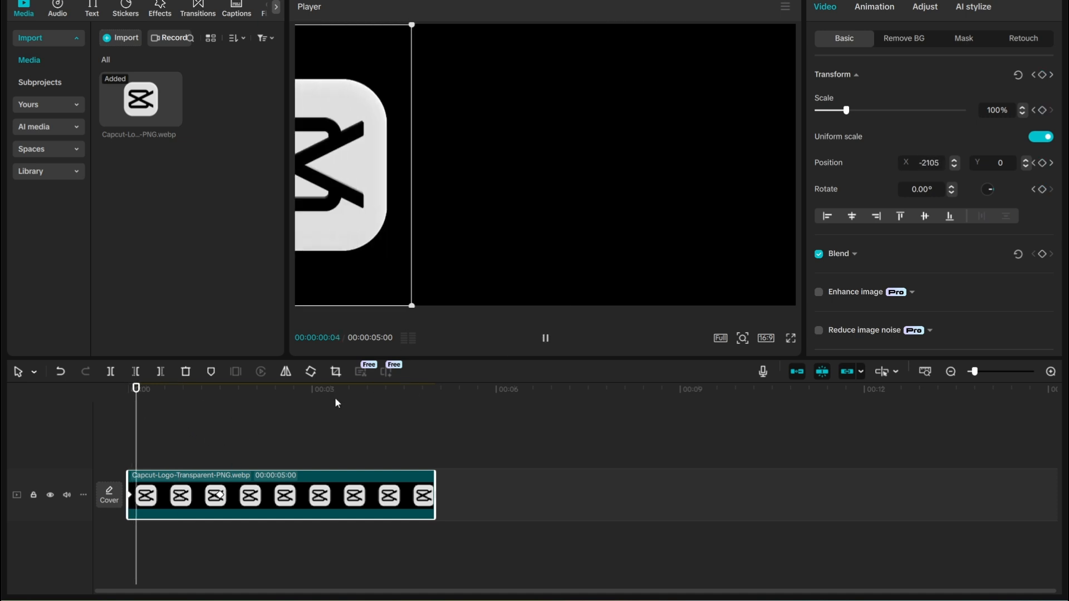
- Move the second position keyframe earlier than 00:00:01:15 and extend the clip's start to a duration of 00:00:05:10
left_click(221, 497)
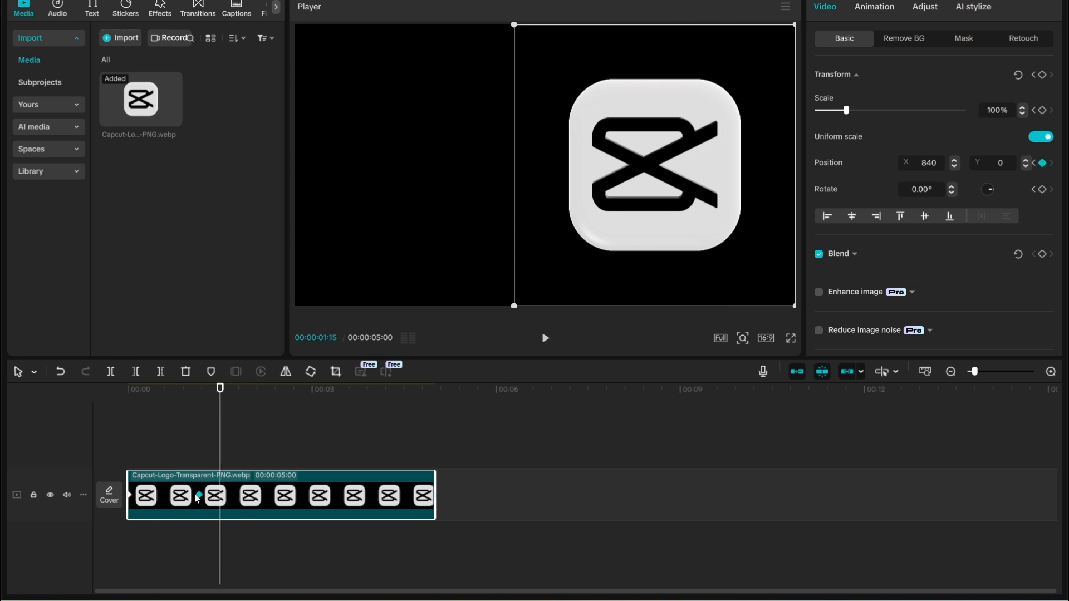
left_click_drag(220, 432, 160, 432)
left_click_drag(127, 501, 110, 528)
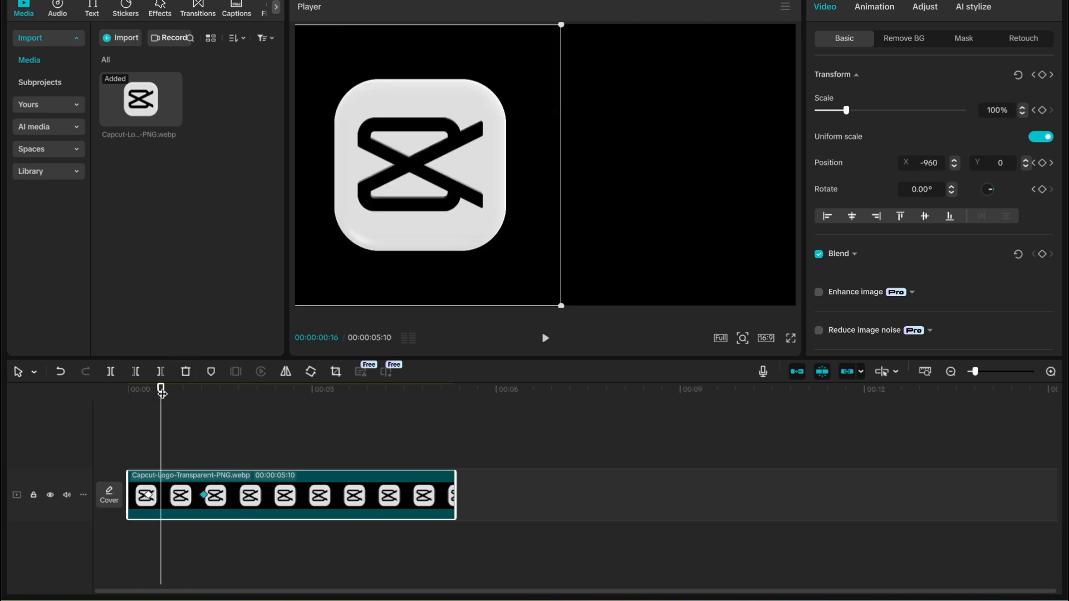
- Play the extended clip from the beginning twice to review the timing of the slide-in
left_click_drag(161, 390, 53, 405)
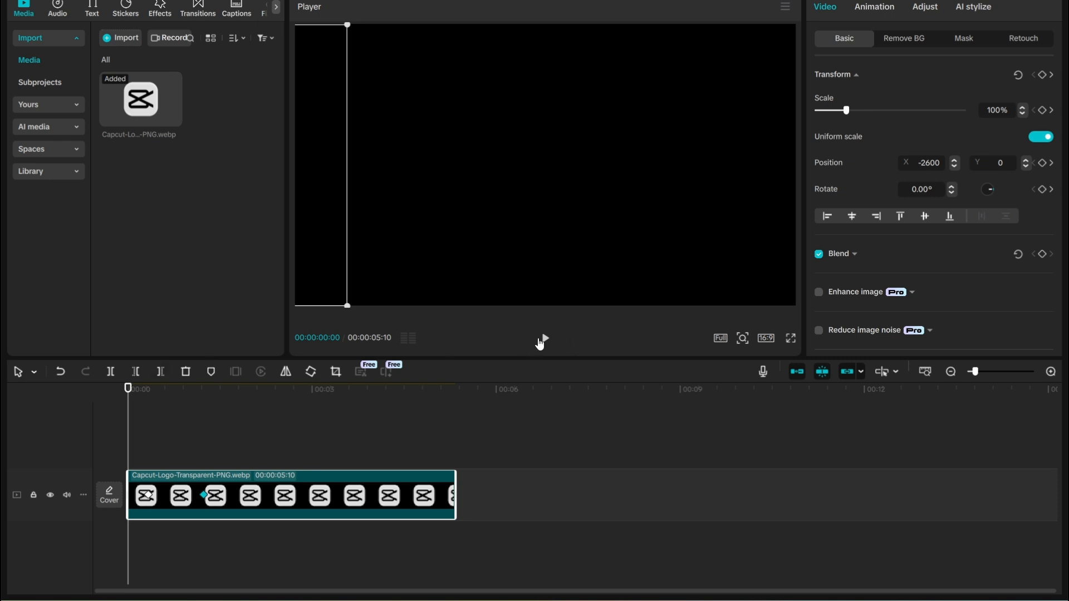
left_click(542, 340)
left_click(544, 340)
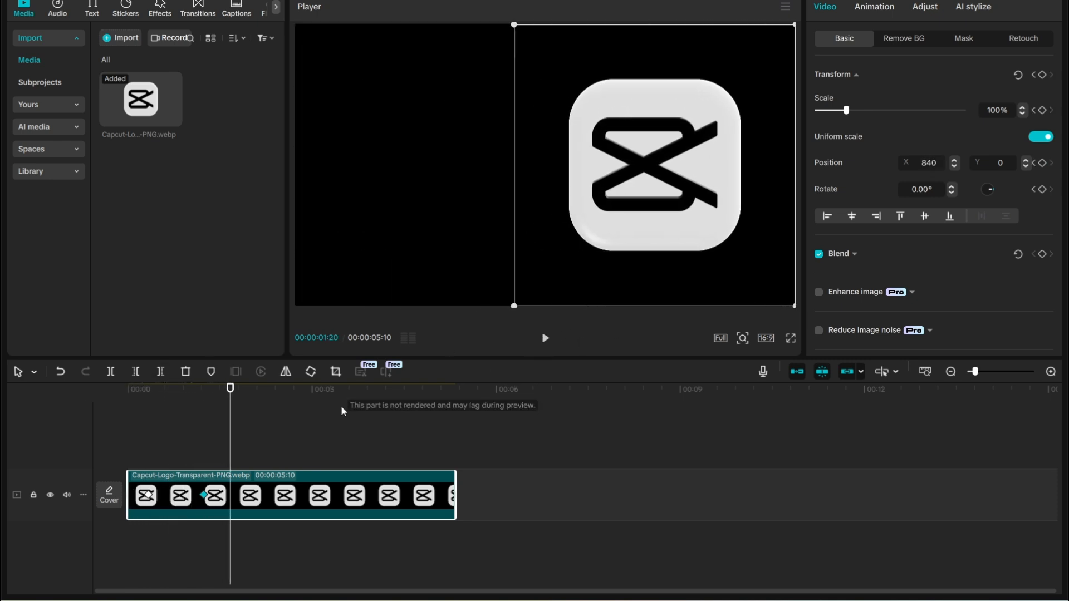
left_click_drag(234, 397, 17, 403)
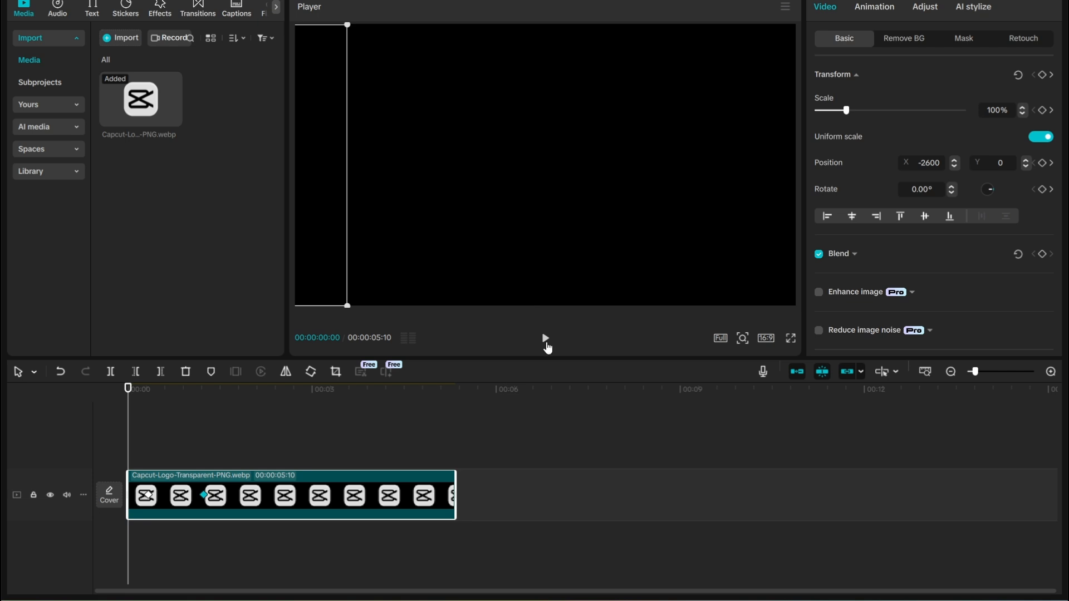
left_click(546, 340)
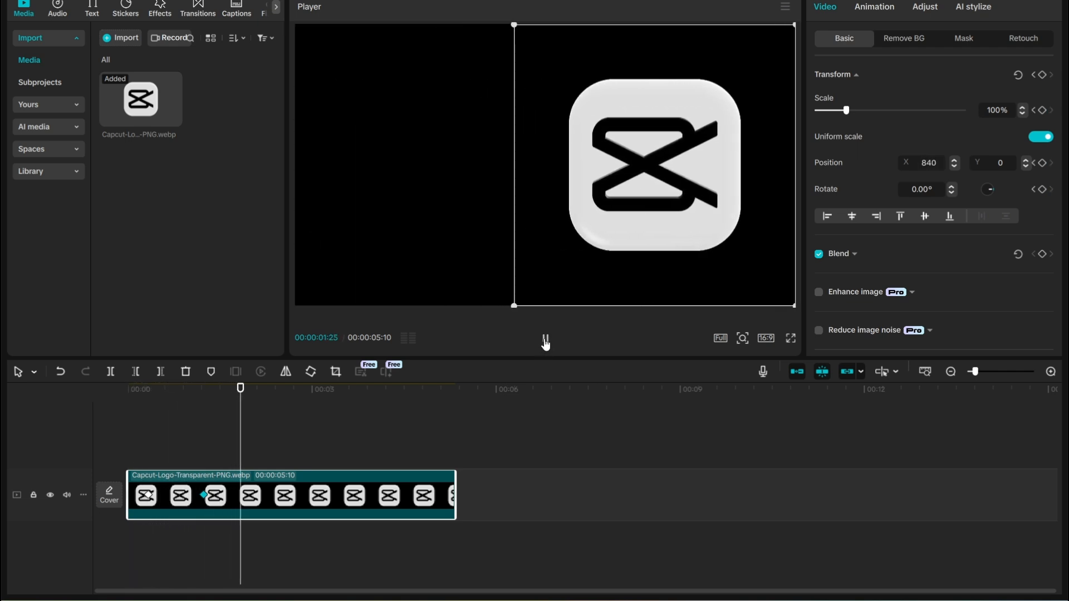
left_click(545, 340)
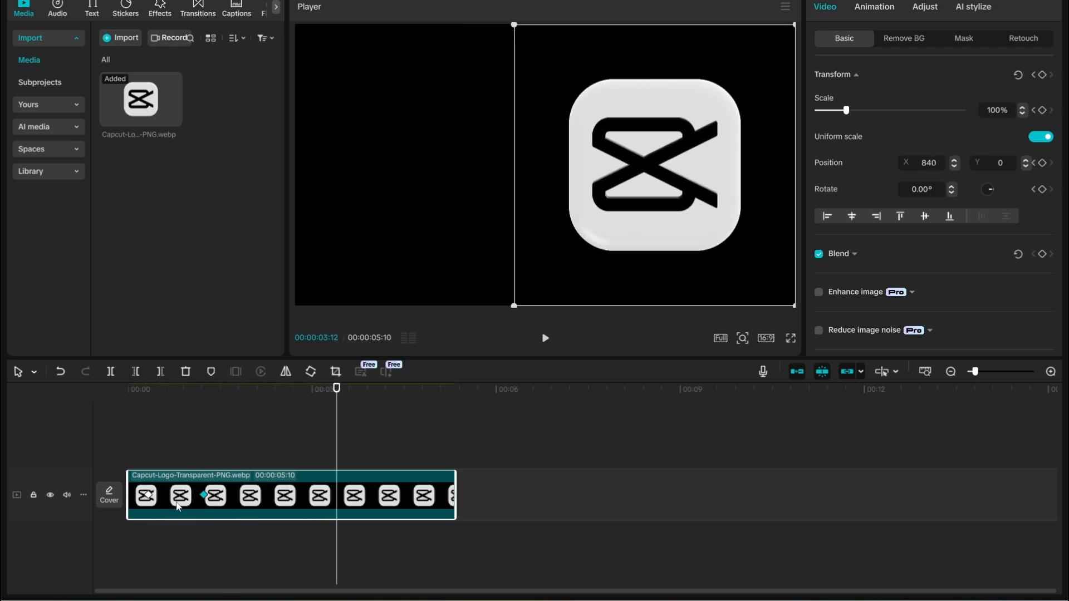
- Move the first position keyframe back to the very start of the logo clip
right_click(204, 496)
left_click(154, 496)
left_click_drag(150, 495, 79, 497)
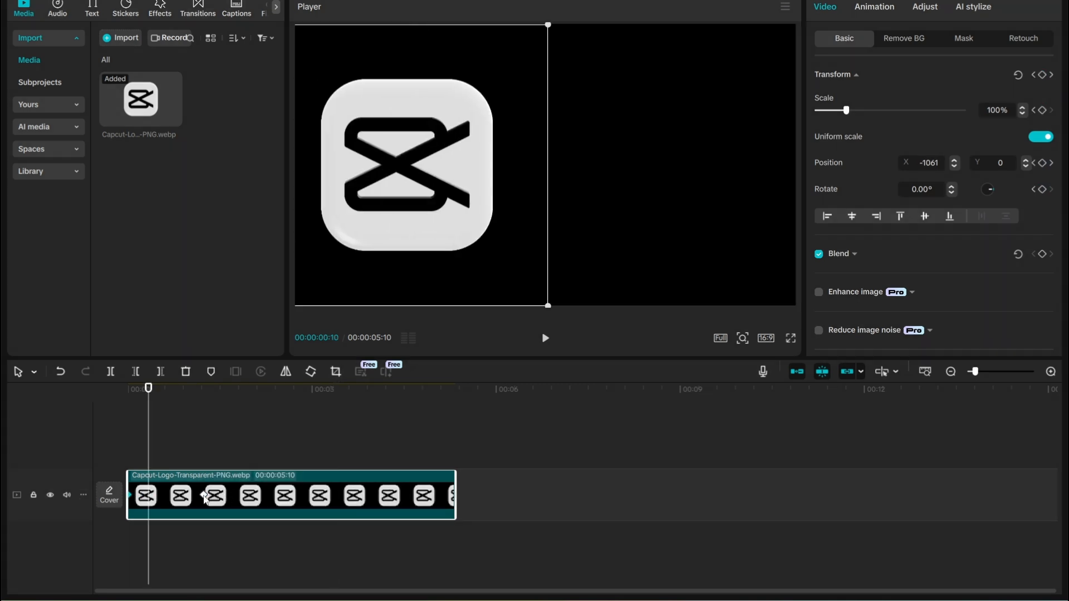
- Show the variable speed animation graphs again and collapse the Rotate and Y graphs beneath the X curve
right_click(205, 497)
left_click(250, 544)
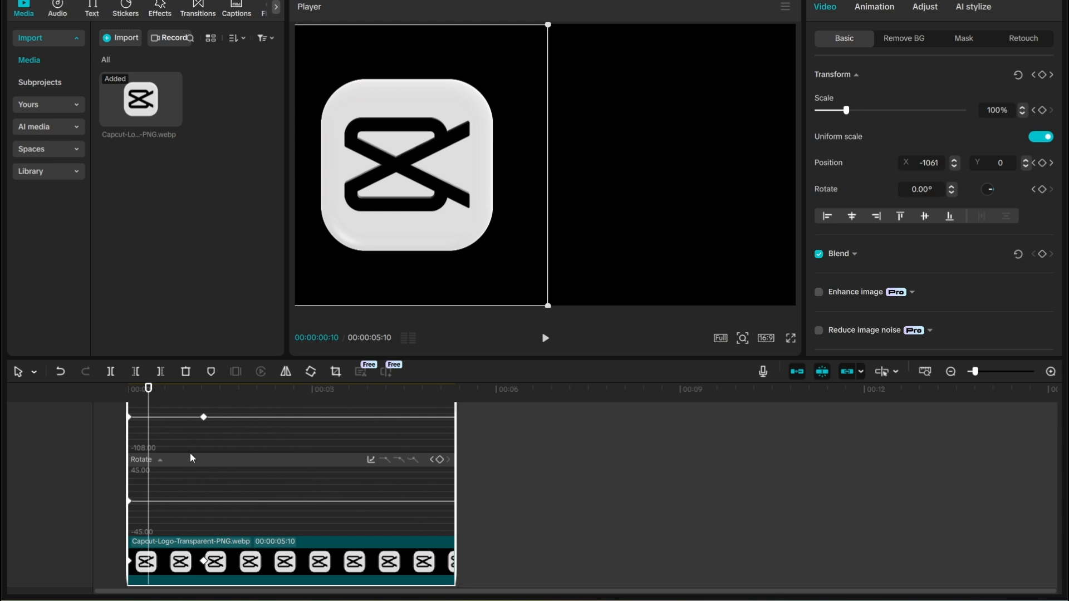
left_click(236, 464)
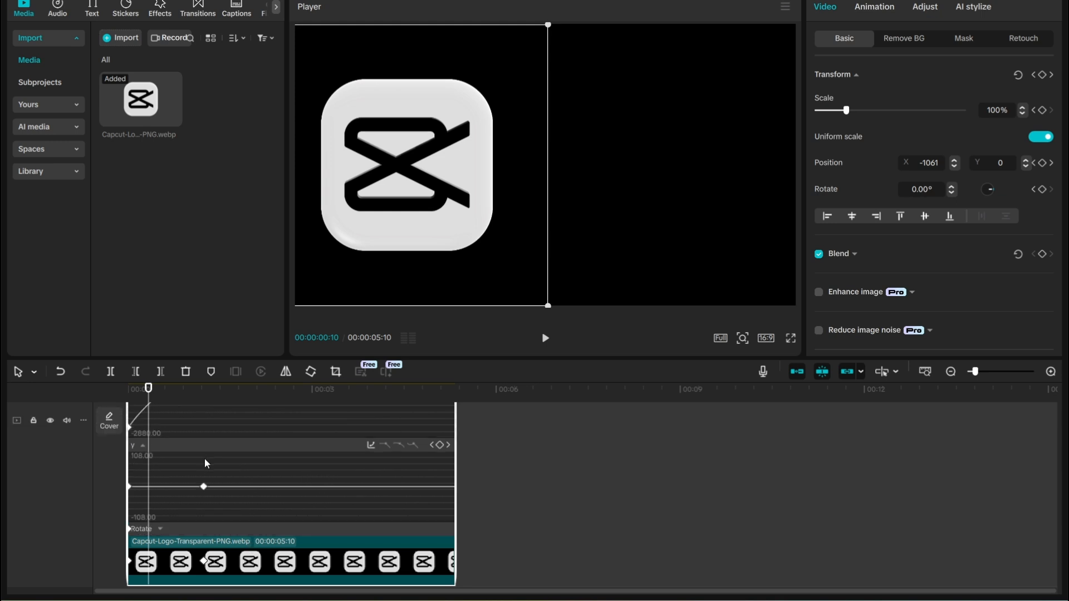
left_click(197, 449)
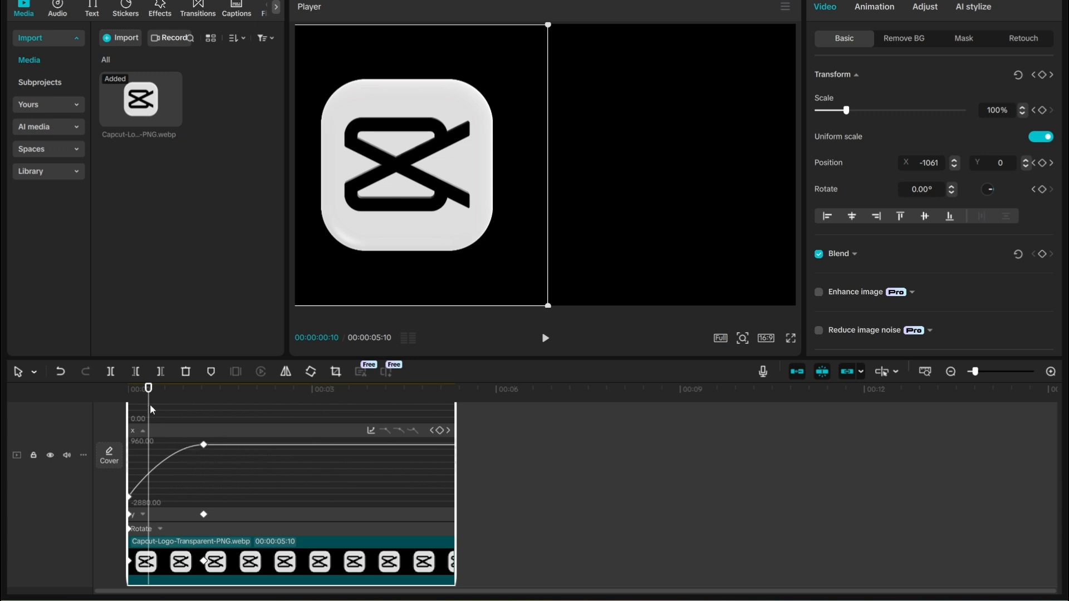
- Add a Transform keyframe at 00:00:01:27 and move the logo out of the frame to X -3000, Y -35
left_click_drag(151, 410, 245, 421)
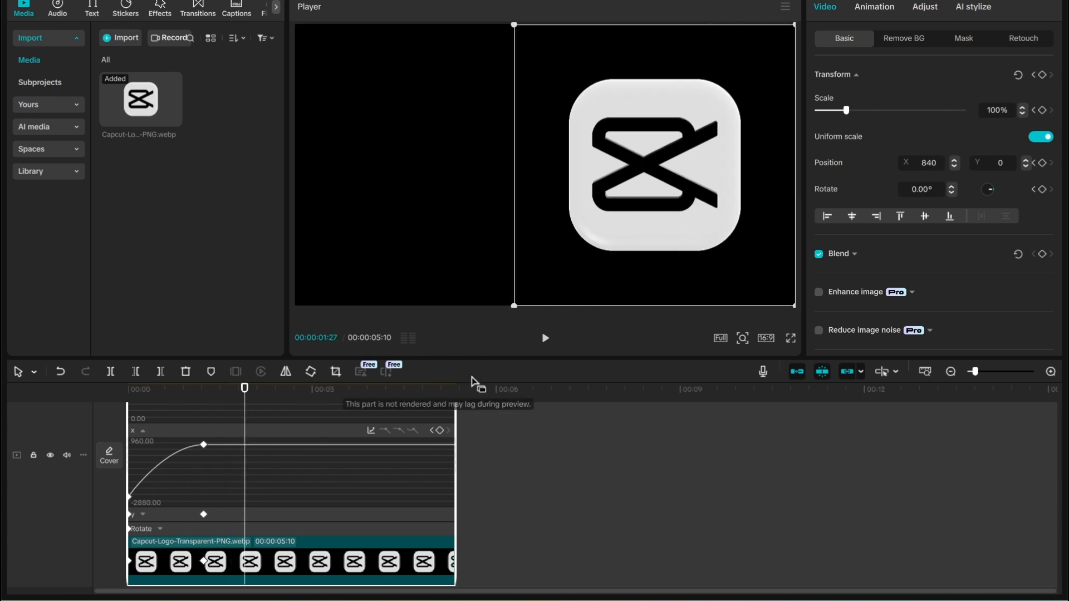
left_click(1043, 75)
left_click_drag(714, 145, 188, 185)
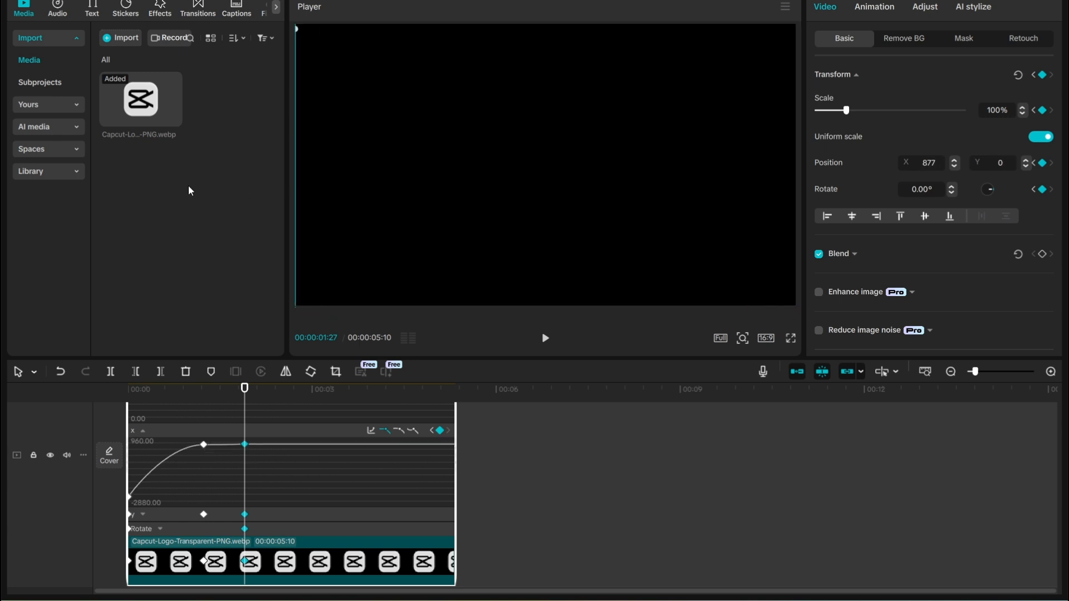
- Apply the Ease In preset curve to the X position keyframe at 00:00:01:27 and close the preset curves
left_click(376, 430)
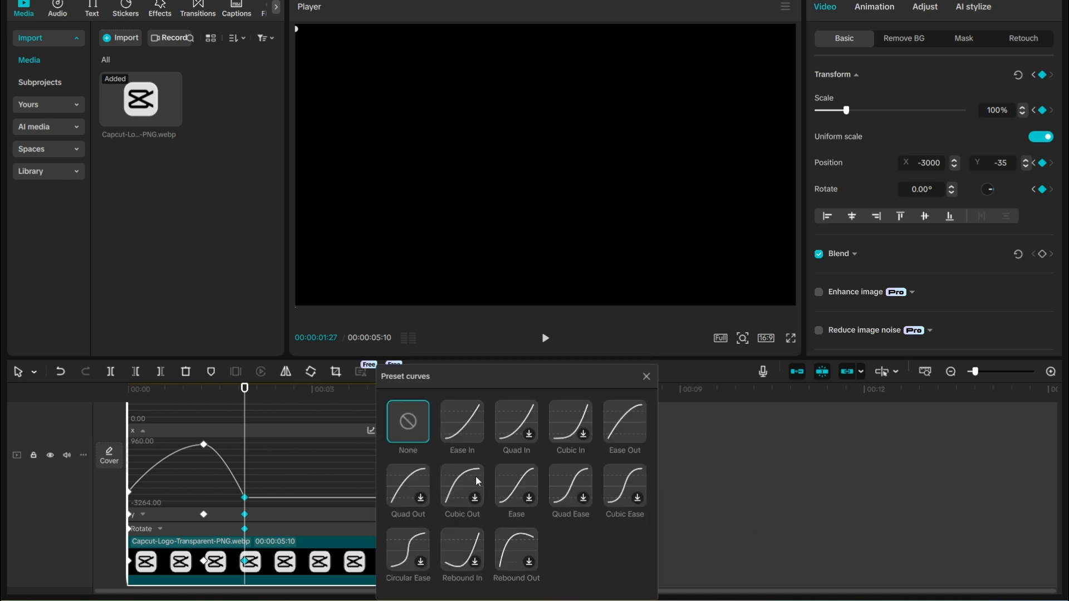
left_click(479, 432)
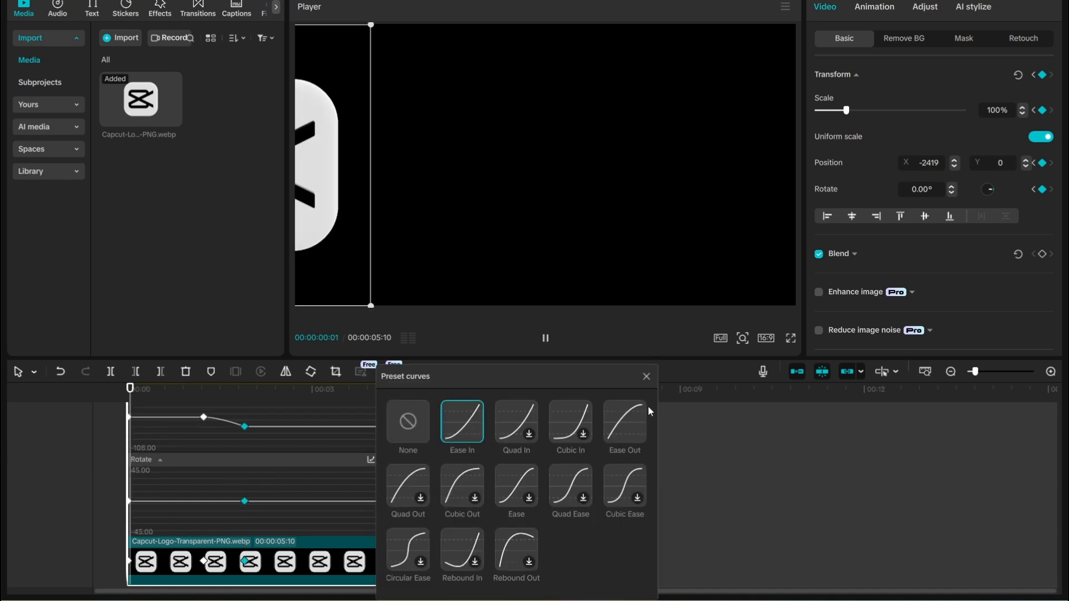
left_click(646, 377)
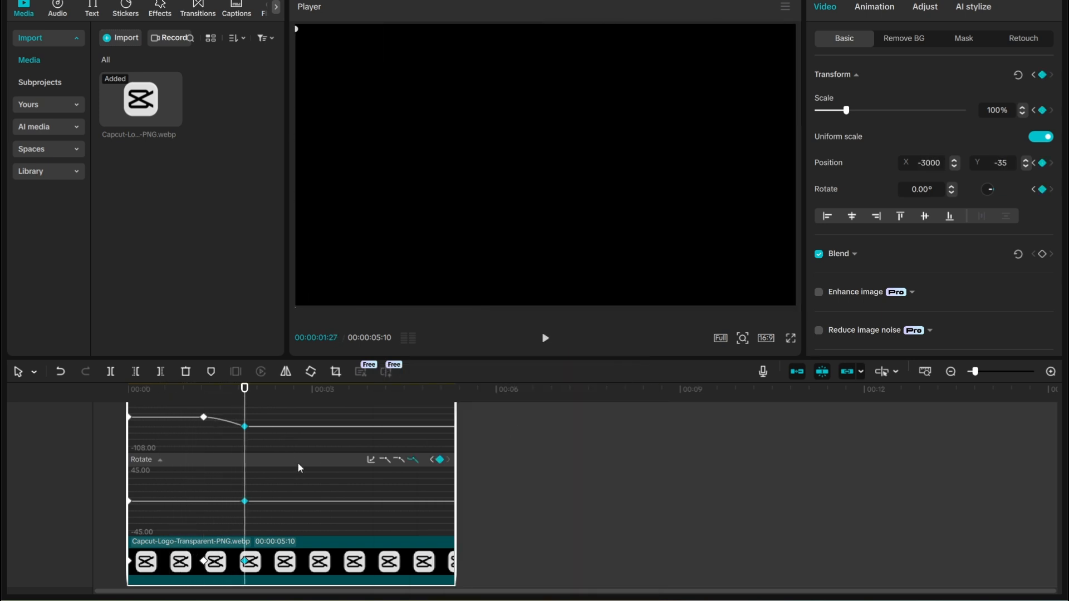
- Play the logo animation from the start of the clip to review its entrance and exit, and pause playback
left_click(129, 389)
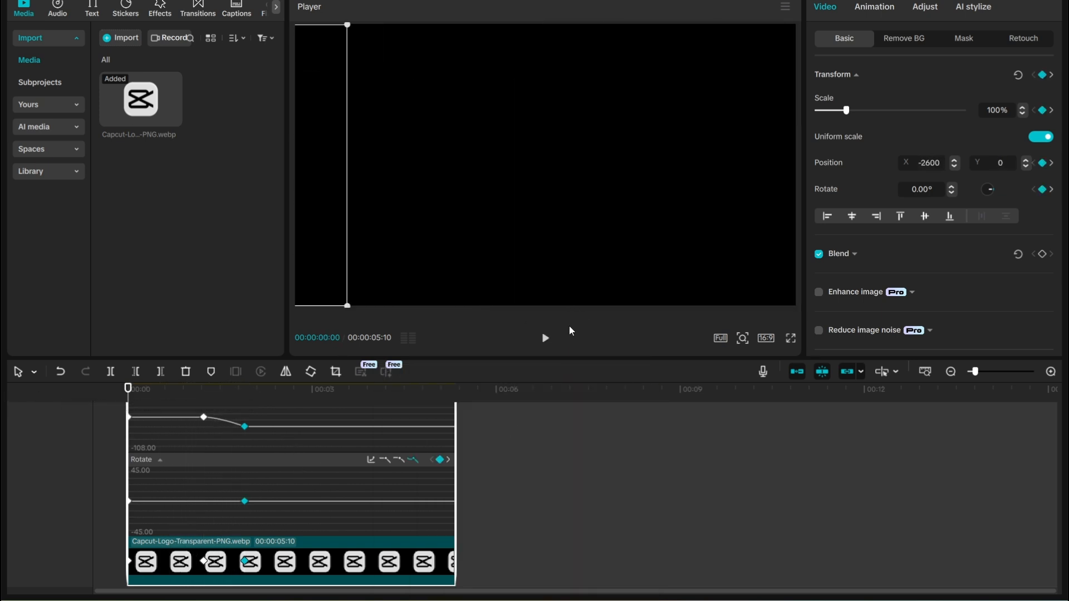
left_click(545, 338)
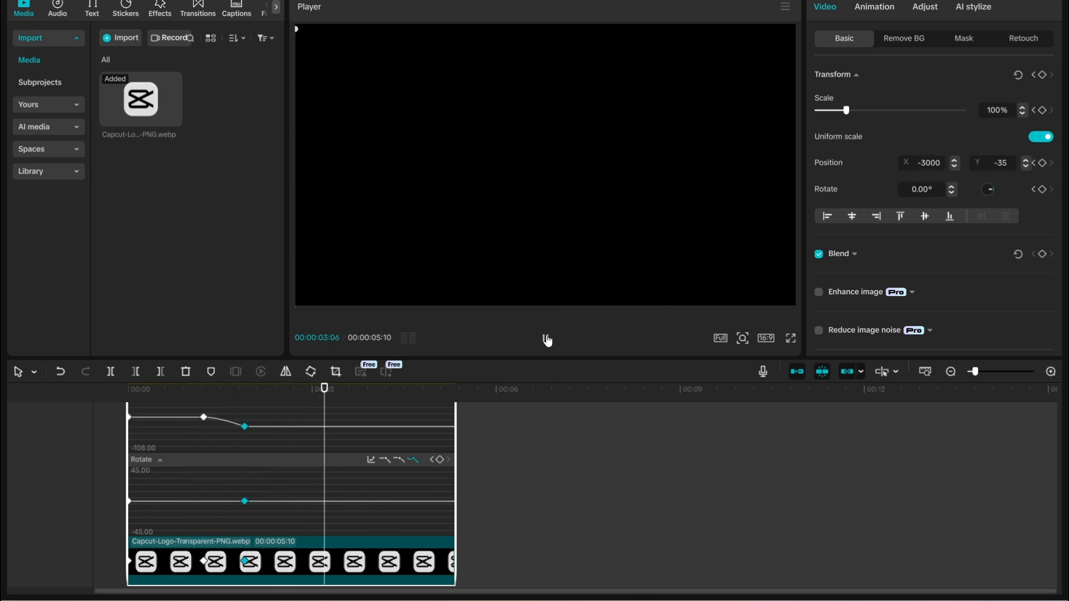
left_click(546, 338)
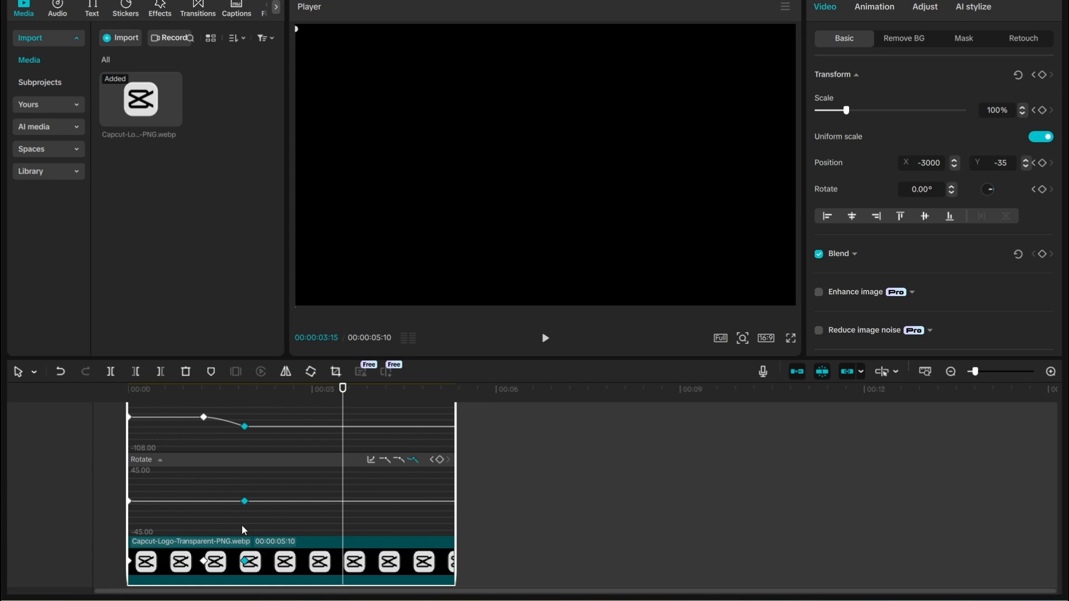
- Hide the variable speed animation graphs of the logo clip
right_click(321, 537)
left_click(324, 546)
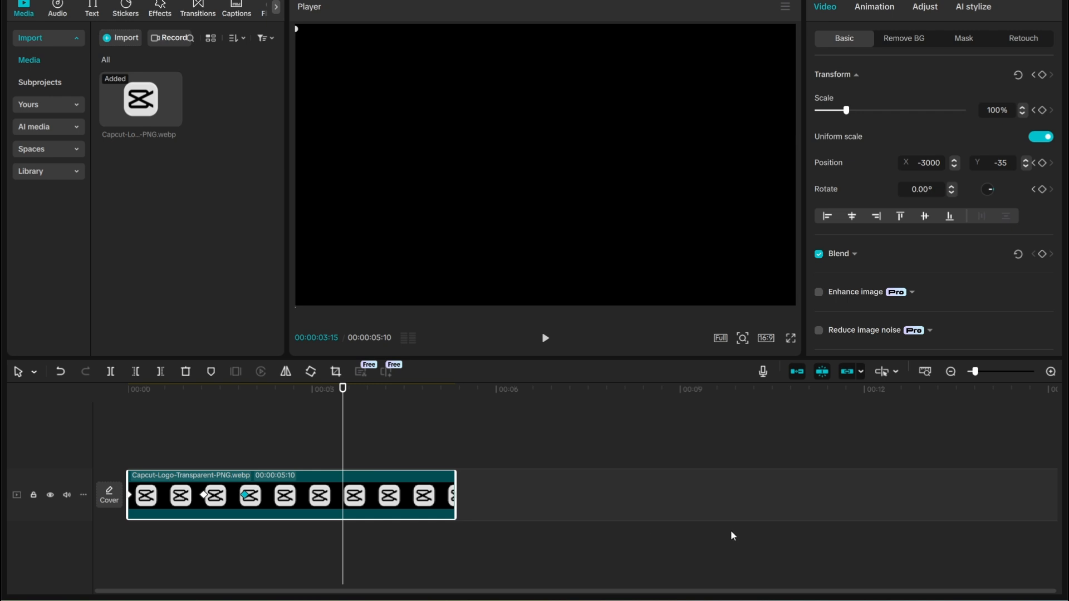
- Examine the logo clip's basic, blend, background removal, chroma key and entrance animation settings for properties that offer keyframes
scroll(913, 248, "down", 5)
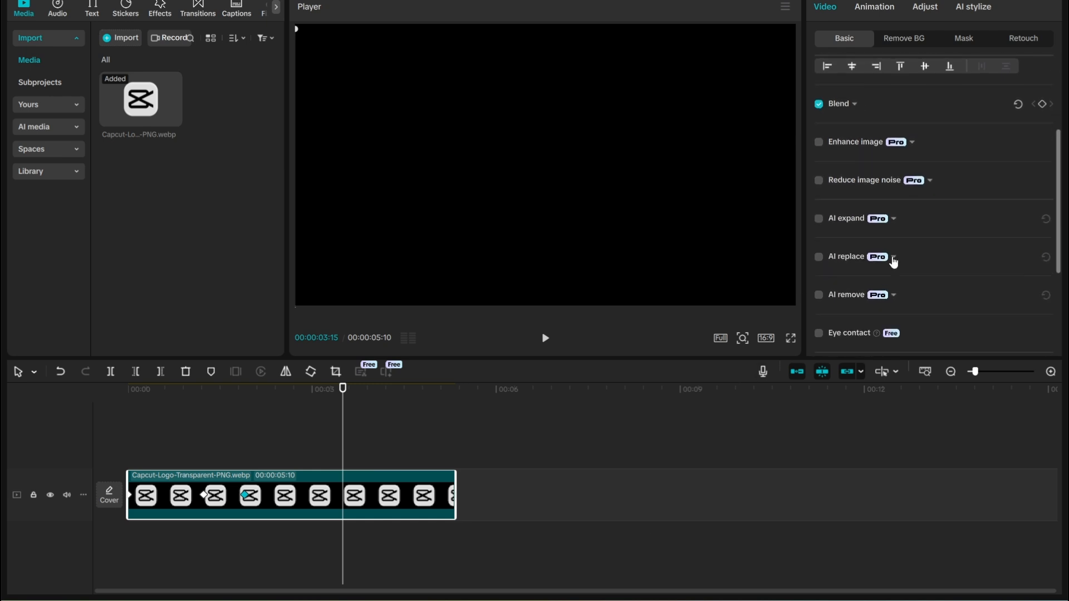
scroll(894, 261, "down", 4)
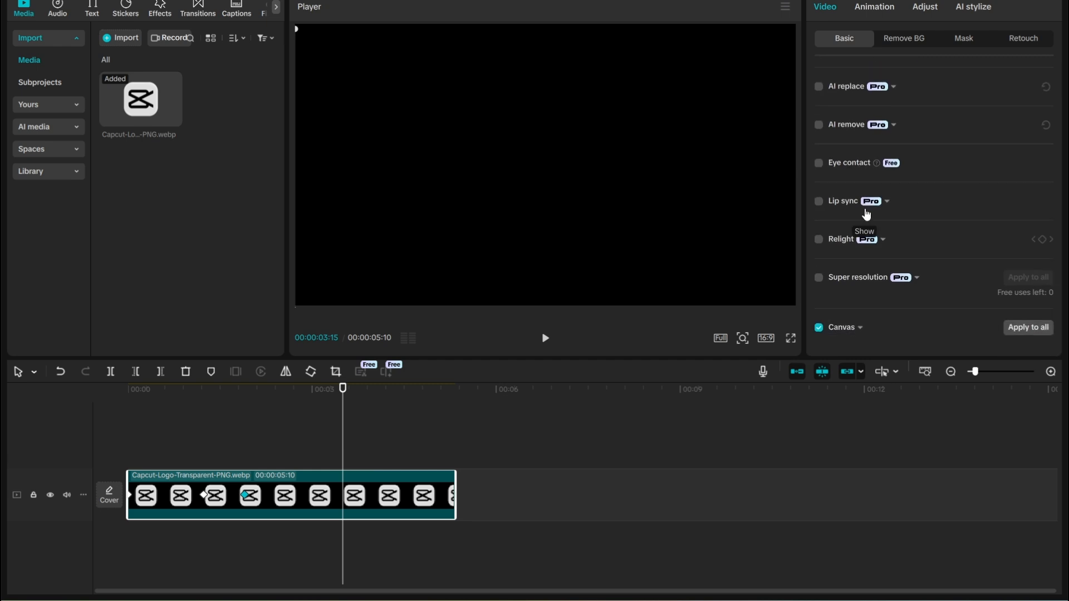
scroll(995, 164, "up", 5)
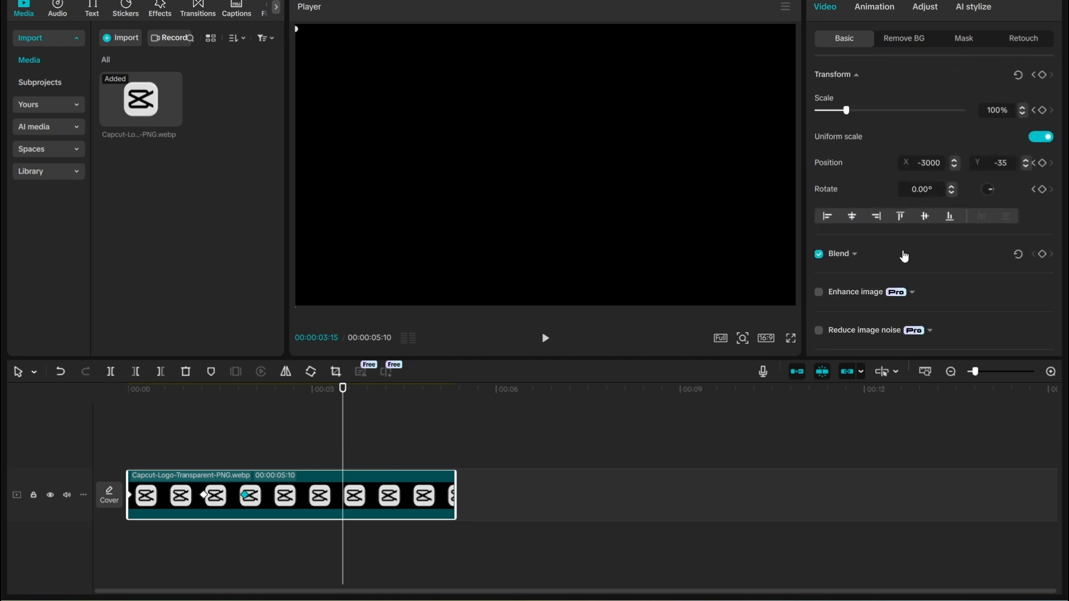
left_click(853, 258)
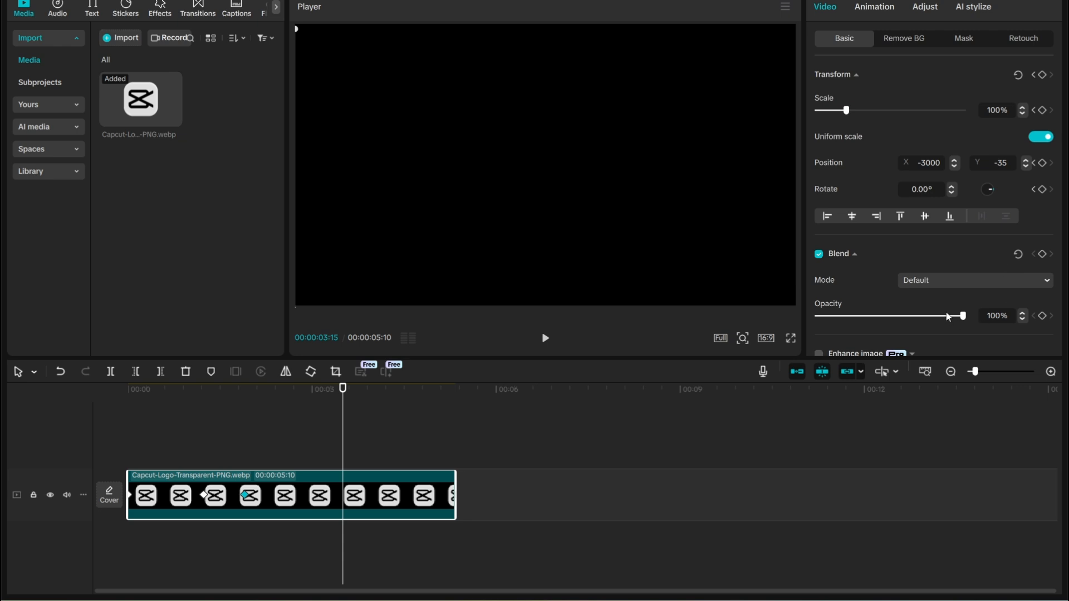
scroll(968, 312, "down", 8)
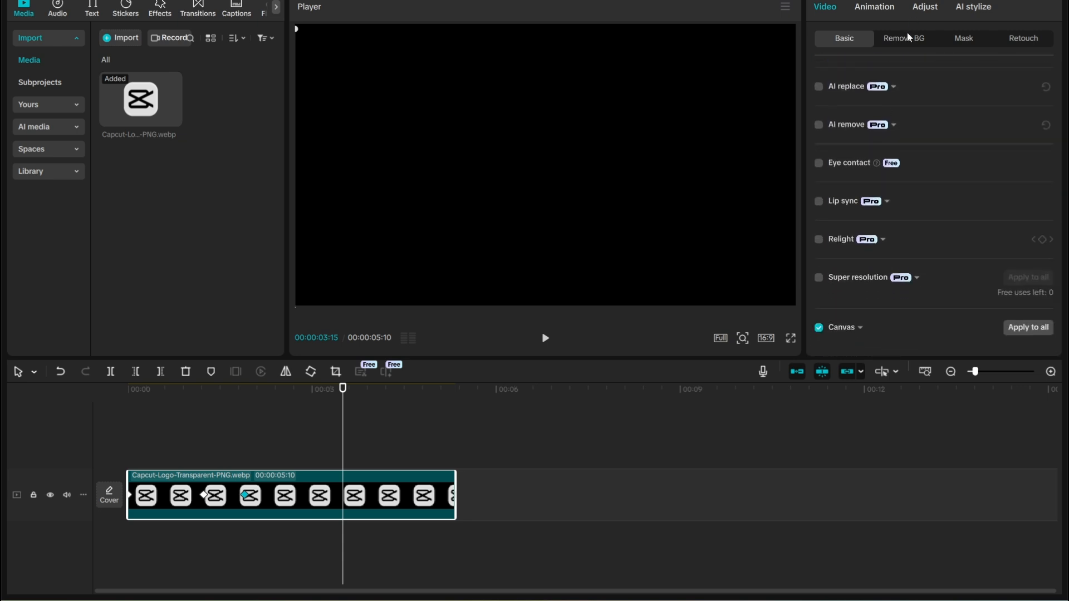
left_click(892, 39)
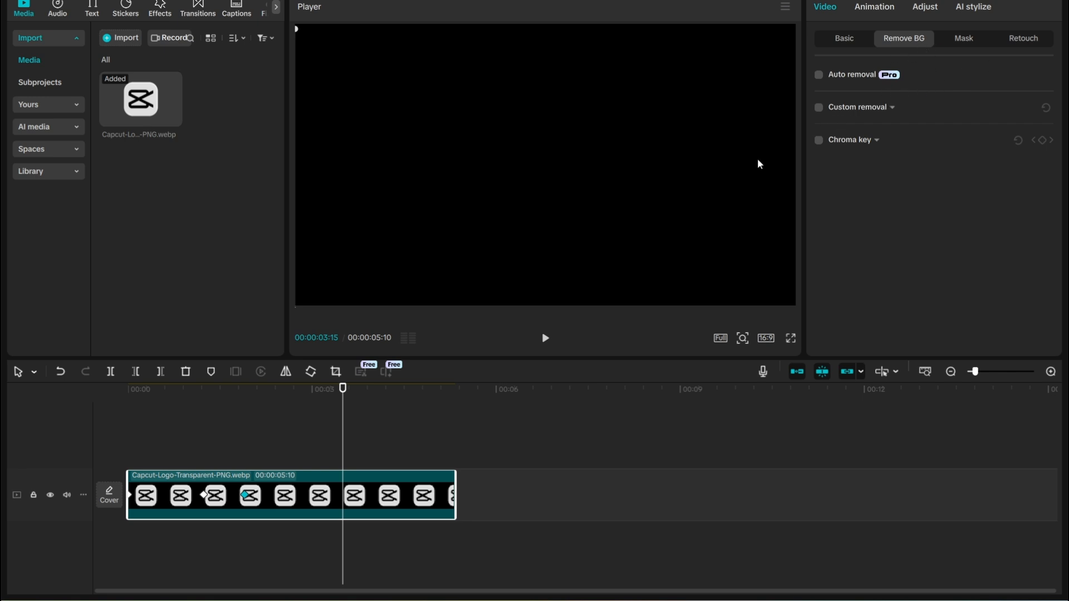
left_click(883, 145)
left_click(878, 142)
left_click(885, 13)
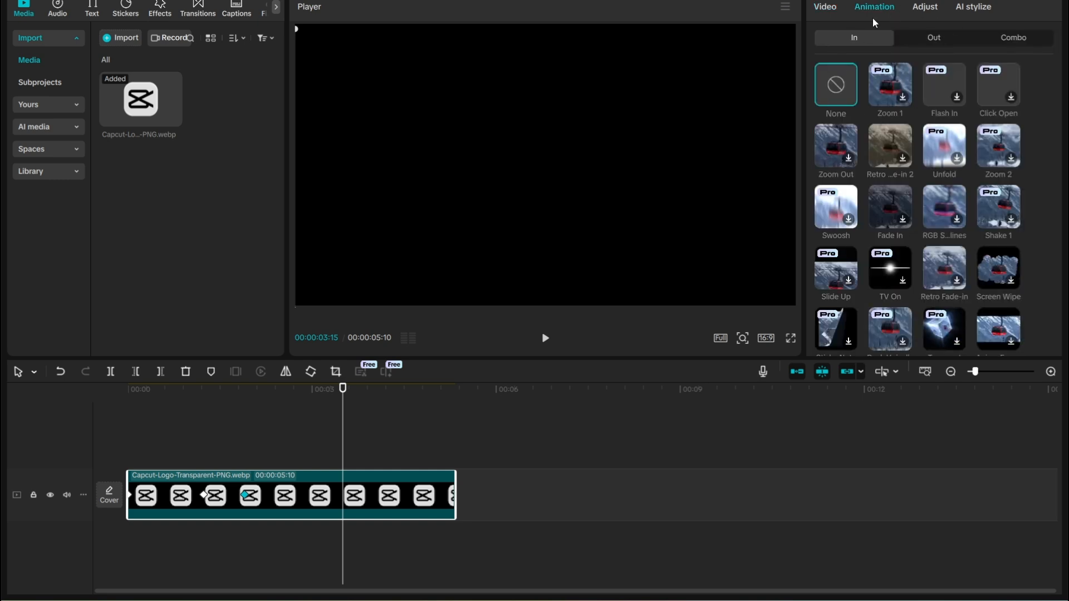
left_click(830, 12)
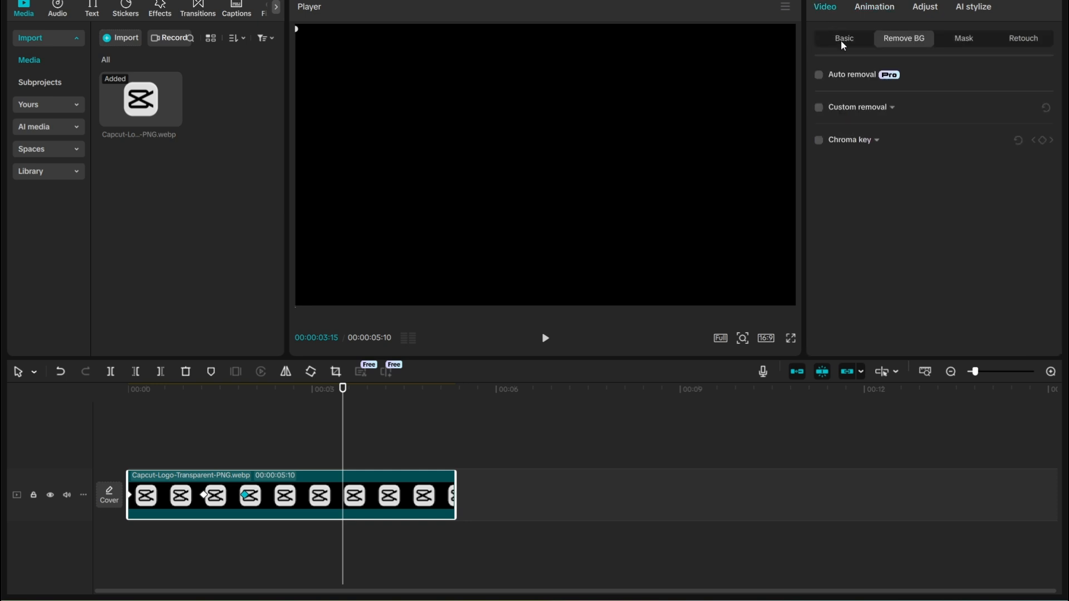